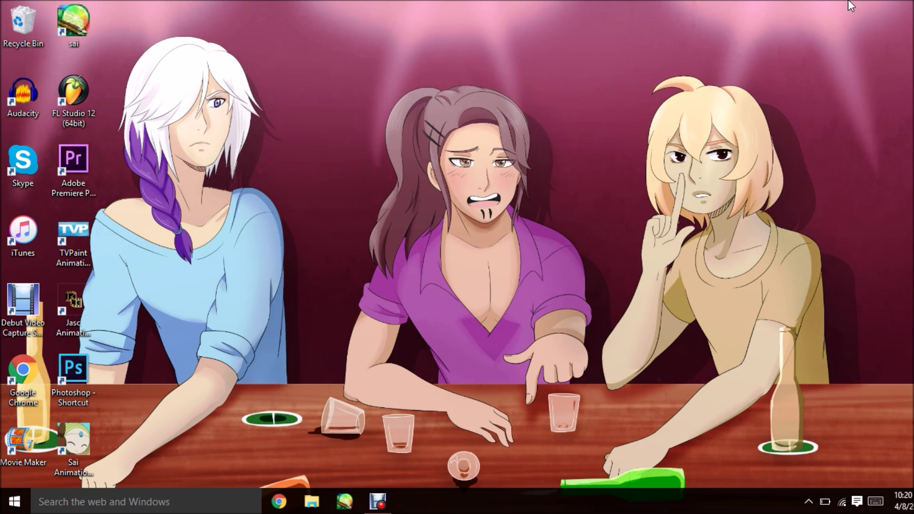
Step: Launch SAI and create a new 1280×720 canvas at 350 pixel/inch
{"action": "double_click", "coordinate": [82, 32]}
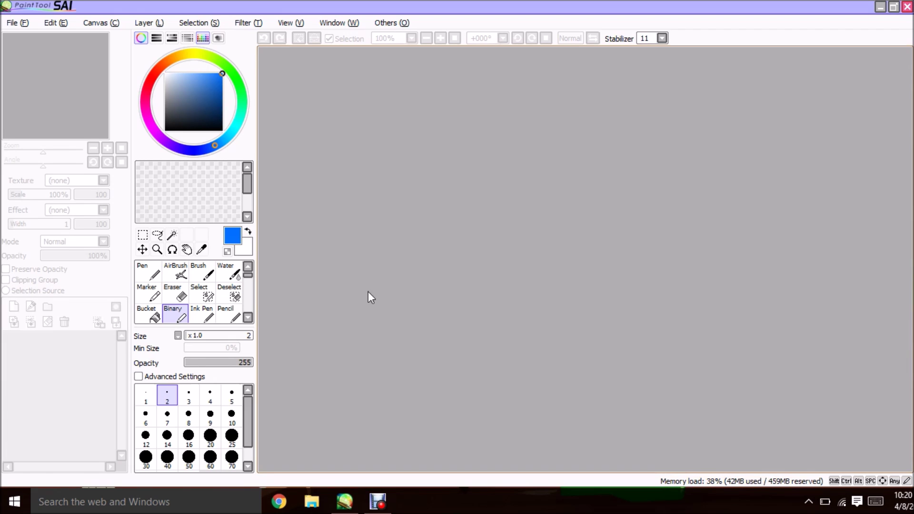
{"action": "left_click", "coordinate": [15, 24]}
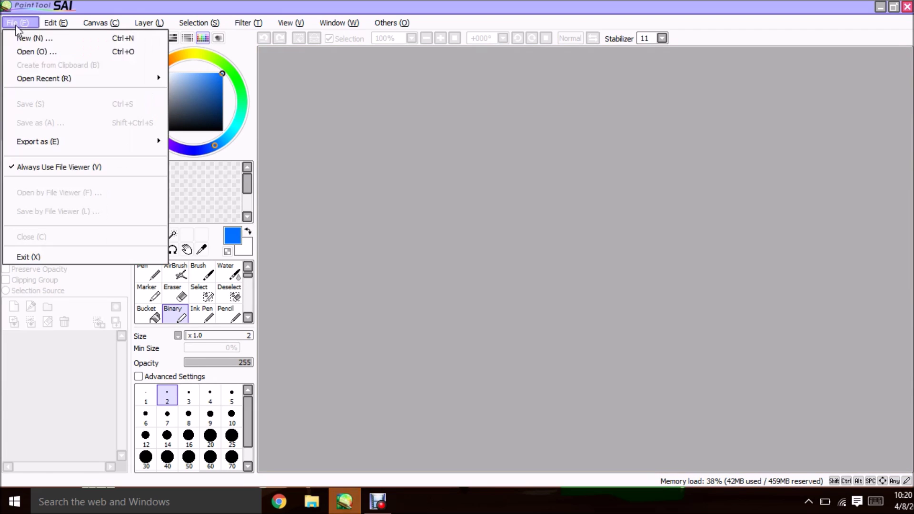
{"action": "left_click", "coordinate": [41, 37]}
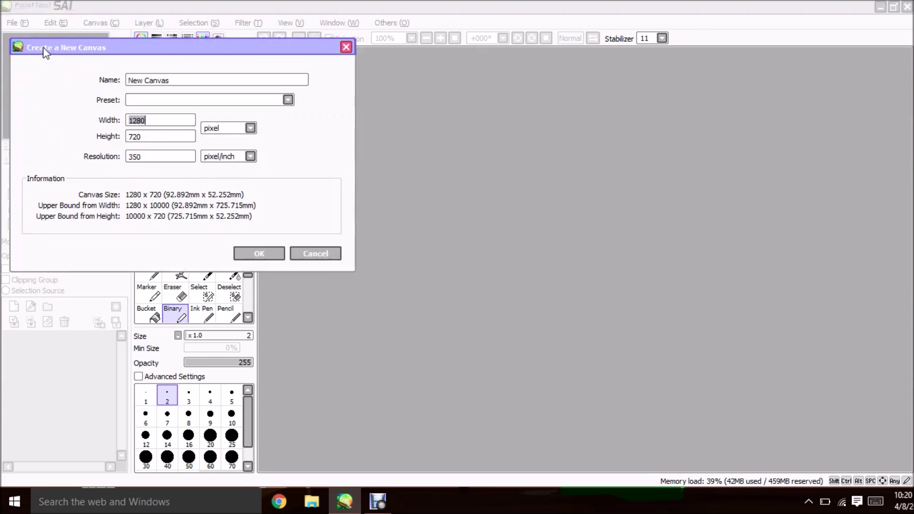
{"action": "left_click", "coordinate": [259, 254]}
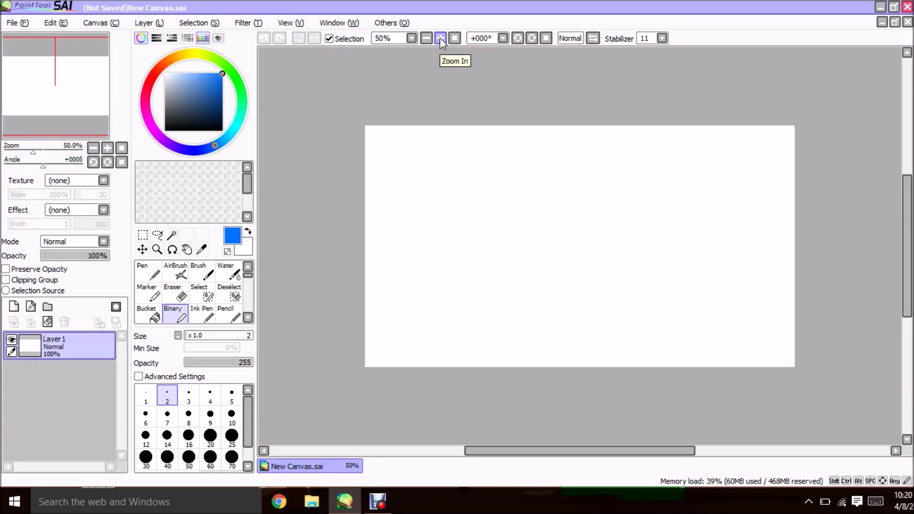
Step: In black at 75% zoom, sketch the top ball oval and a second one below, fading each layer
{"action": "left_click_drag", "start_coordinate": [200, 100], "coordinate": [165, 130]}
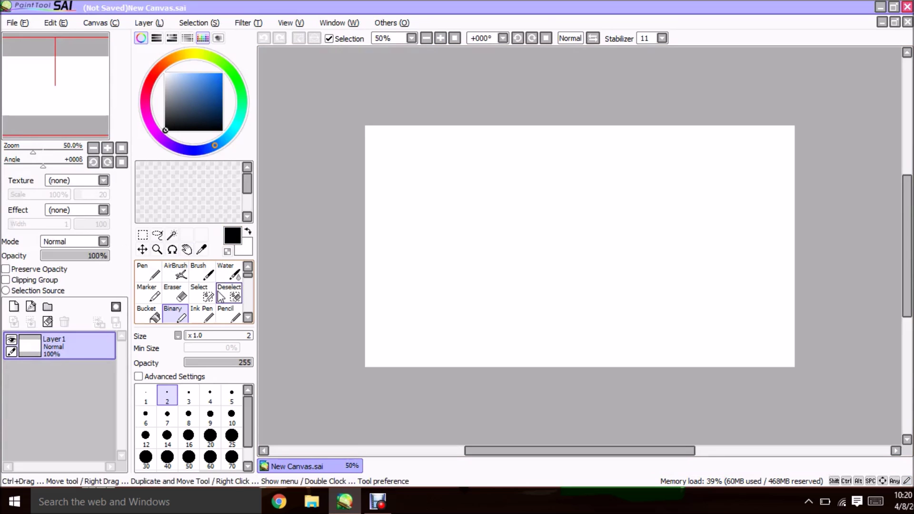
{"action": "left_click", "coordinate": [441, 38]}
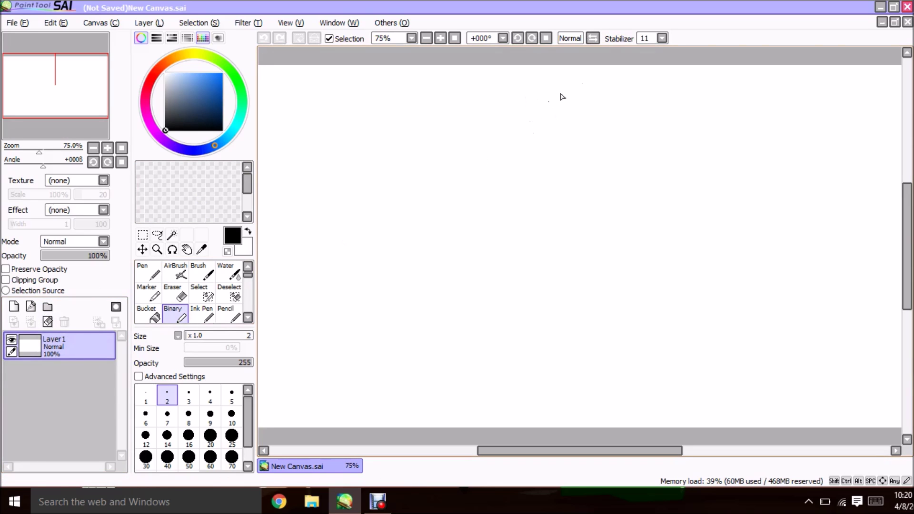
{"action": "mouse_move", "coordinate": [558, 78]}
{"action": "left_mouse_down"}
{"action": "mouse_move", "coordinate": [521, 92]}
{"action": "mouse_move", "coordinate": [571, 113]}
{"action": "mouse_move", "coordinate": [541, 77]}
{"action": "left_mouse_up"}
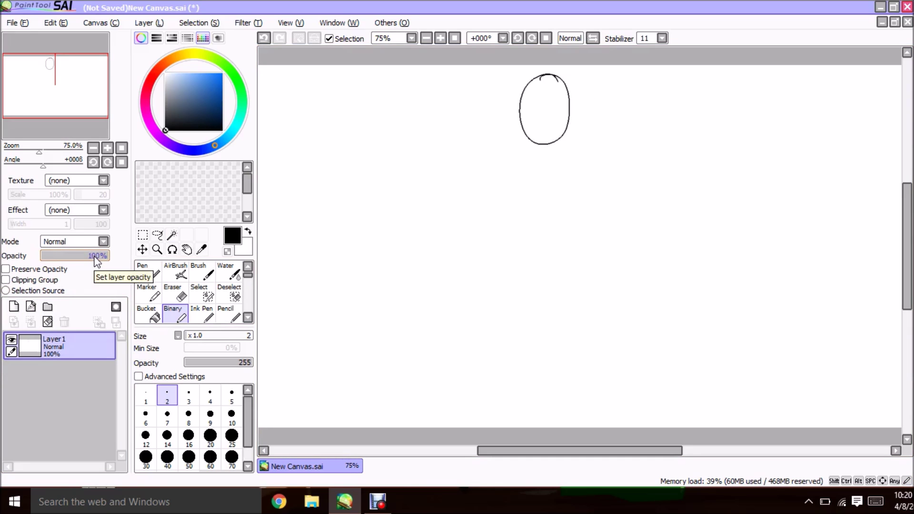
{"action": "left_click_drag", "start_coordinate": [96, 260], "coordinate": [65, 261]}
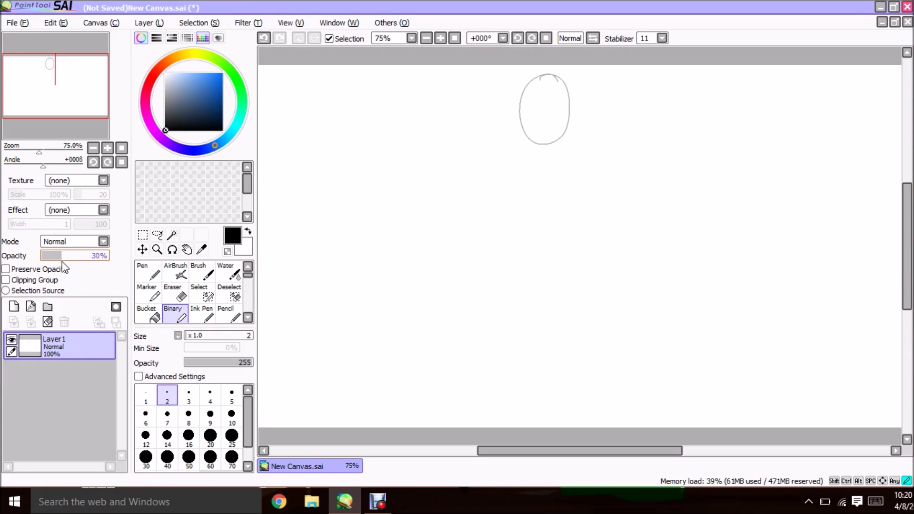
{"action": "left_click", "coordinate": [14, 306]}
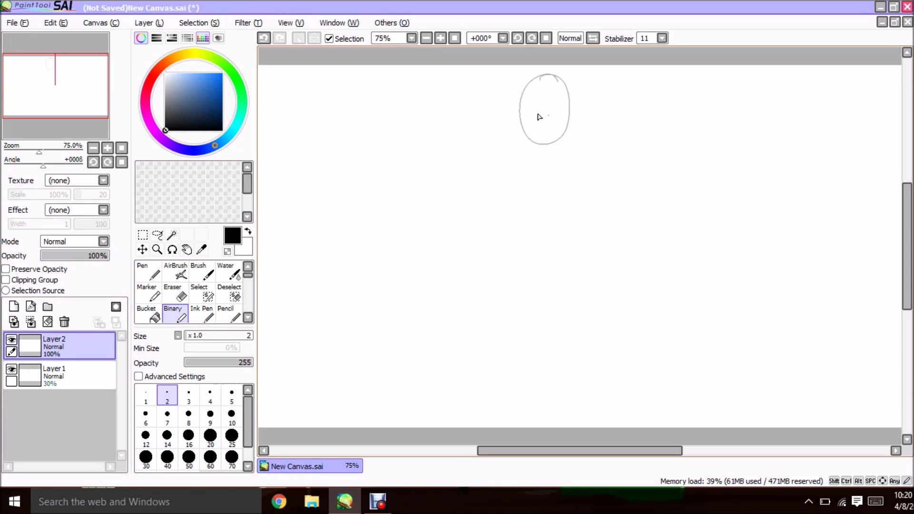
{"action": "mouse_move", "coordinate": [548, 138]}
{"action": "left_mouse_down"}
{"action": "mouse_move", "coordinate": [527, 199]}
{"action": "mouse_move", "coordinate": [561, 150]}
{"action": "mouse_move", "coordinate": [523, 160]}
{"action": "mouse_move", "coordinate": [564, 182]}
{"action": "mouse_move", "coordinate": [526, 175]}
{"action": "mouse_move", "coordinate": [560, 199]}
{"action": "mouse_move", "coordinate": [542, 143]}
{"action": "mouse_move", "coordinate": [545, 219]}
{"action": "left_mouse_up"}
{"action": "left_click_drag", "start_coordinate": [93, 257], "coordinate": [63, 260]}
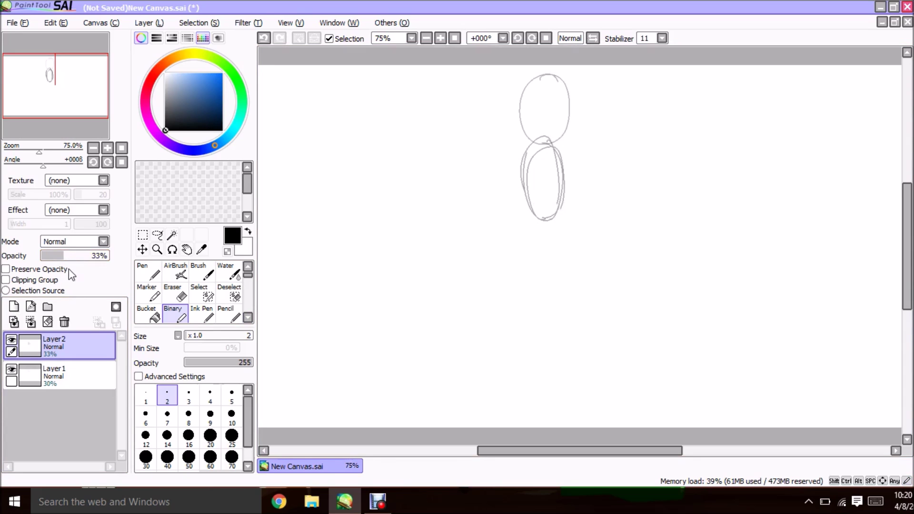
Step: Draw a third, lower ball oval, fade its layer, and sketch a squashed flat oval near the bottom
{"action": "left_click", "coordinate": [14, 307]}
{"action": "left_click_drag", "start_coordinate": [547, 264], "coordinate": [547, 289]}
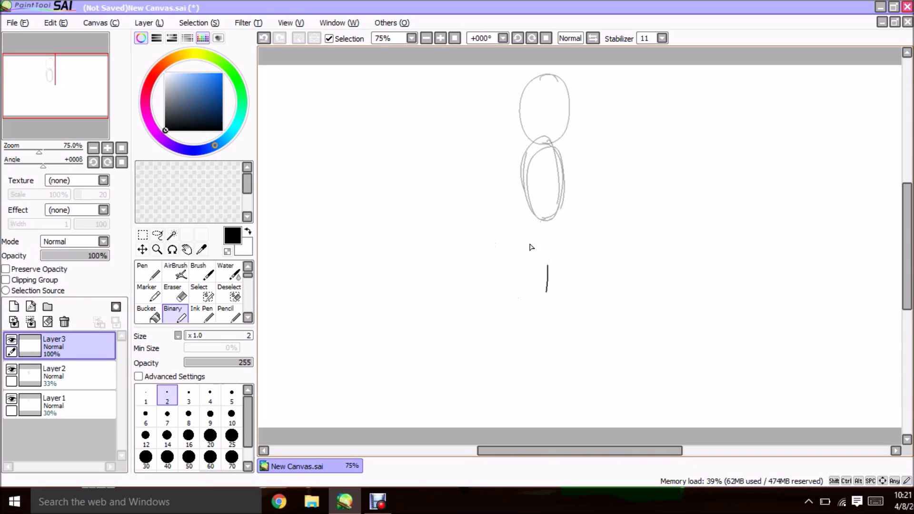
{"action": "mouse_move", "coordinate": [547, 218]}
{"action": "left_mouse_down"}
{"action": "mouse_move", "coordinate": [534, 295]}
{"action": "mouse_move", "coordinate": [543, 317]}
{"action": "mouse_move", "coordinate": [559, 291]}
{"action": "mouse_move", "coordinate": [553, 234]}
{"action": "left_mouse_up"}
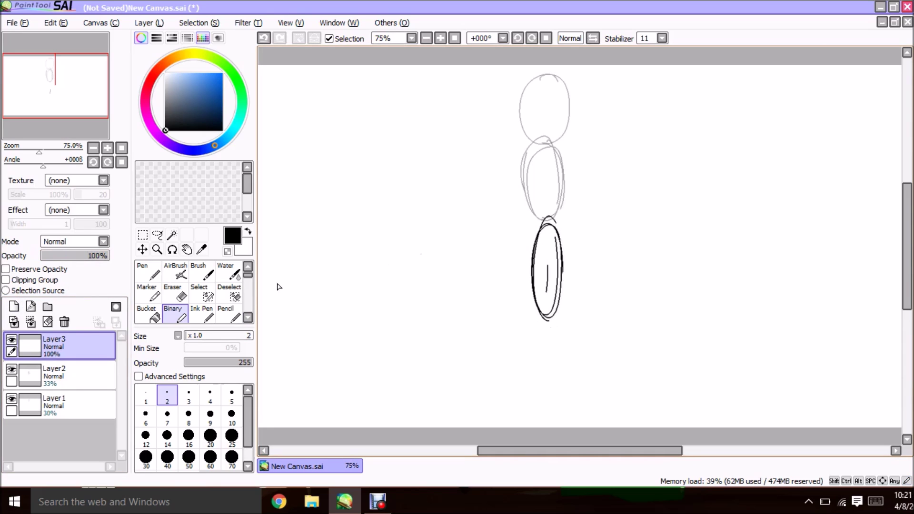
{"action": "left_click_drag", "start_coordinate": [65, 255], "coordinate": [60, 256]}
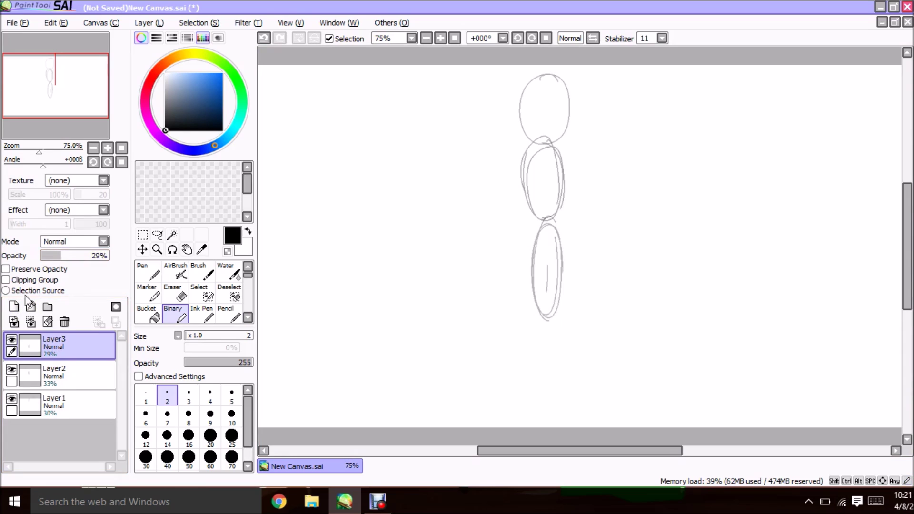
{"action": "left_click", "coordinate": [14, 306]}
{"action": "left_click_drag", "start_coordinate": [513, 399], "coordinate": [590, 394]}
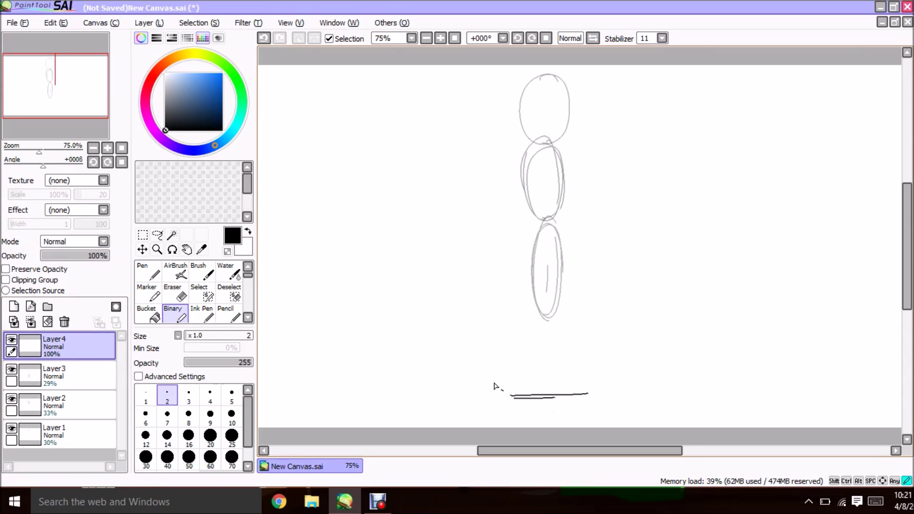
{"action": "mouse_move", "coordinate": [495, 384]}
{"action": "left_mouse_down"}
{"action": "mouse_move", "coordinate": [579, 372]}
{"action": "mouse_move", "coordinate": [596, 393]}
{"action": "left_mouse_up"}
Step: On further layers, draw the rising ball's elongated middle ovals and top ovals, fading earlier layers
{"action": "left_click", "coordinate": [14, 306]}
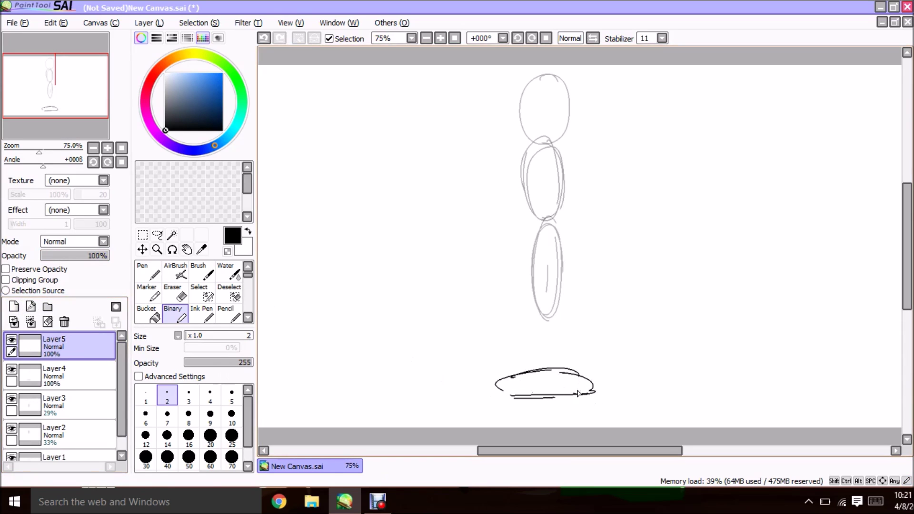
{"action": "left_click_drag", "start_coordinate": [482, 393], "coordinate": [590, 391]}
{"action": "left_click_drag", "start_coordinate": [105, 256], "coordinate": [83, 256]}
{"action": "left_click", "coordinate": [14, 307]}
{"action": "mouse_move", "coordinate": [530, 277]}
{"action": "left_mouse_down"}
{"action": "mouse_move", "coordinate": [525, 339]}
{"action": "mouse_move", "coordinate": [543, 238]}
{"action": "mouse_move", "coordinate": [528, 200]}
{"action": "mouse_move", "coordinate": [555, 224]}
{"action": "left_mouse_up"}
{"action": "left_click", "coordinate": [14, 307]}
{"action": "left_click_drag", "start_coordinate": [106, 256], "coordinate": [74, 256]}
{"action": "left_click", "coordinate": [13, 306]}
{"action": "mouse_move", "coordinate": [556, 136]}
{"action": "left_mouse_down"}
{"action": "mouse_move", "coordinate": [543, 104]}
{"action": "mouse_move", "coordinate": [528, 173]}
{"action": "mouse_move", "coordinate": [558, 92]}
{"action": "left_mouse_up"}
{"action": "left_click", "coordinate": [13, 306]}
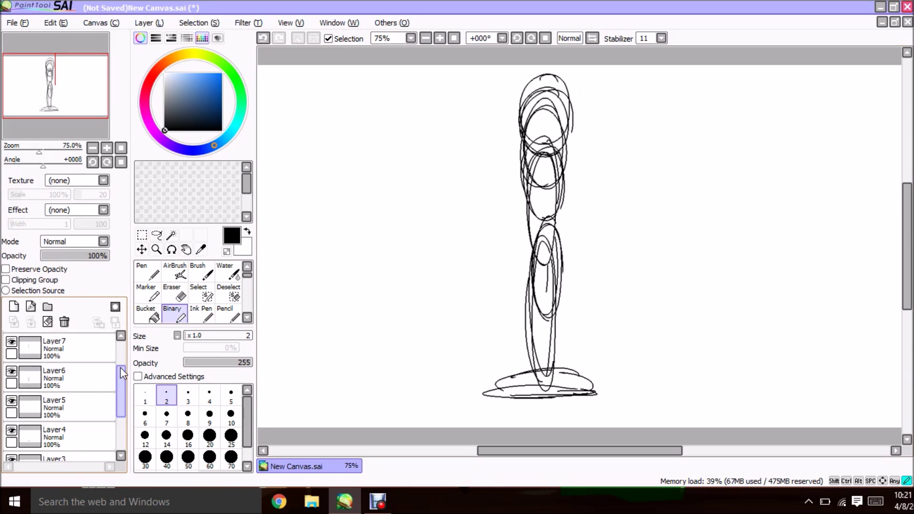
Step: Save the drawing to the Desktop as Ball 1.psd in Photoshop PSD format
{"action": "left_click", "coordinate": [22, 24]}
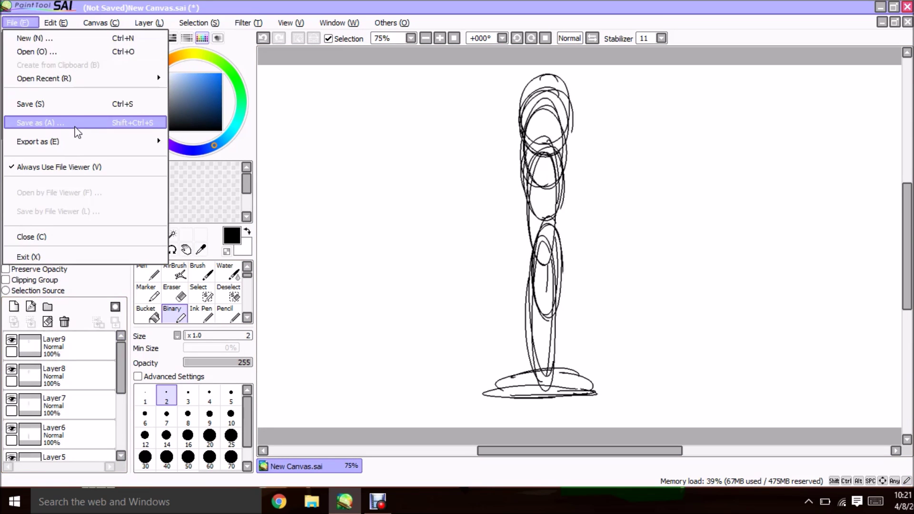
{"action": "left_click", "coordinate": [76, 123]}
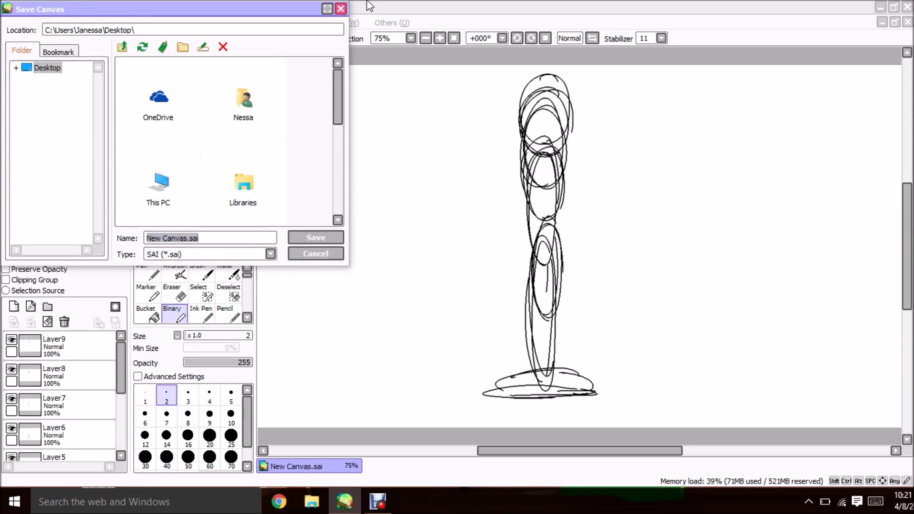
{"action": "type", "text": "Ball 1"}
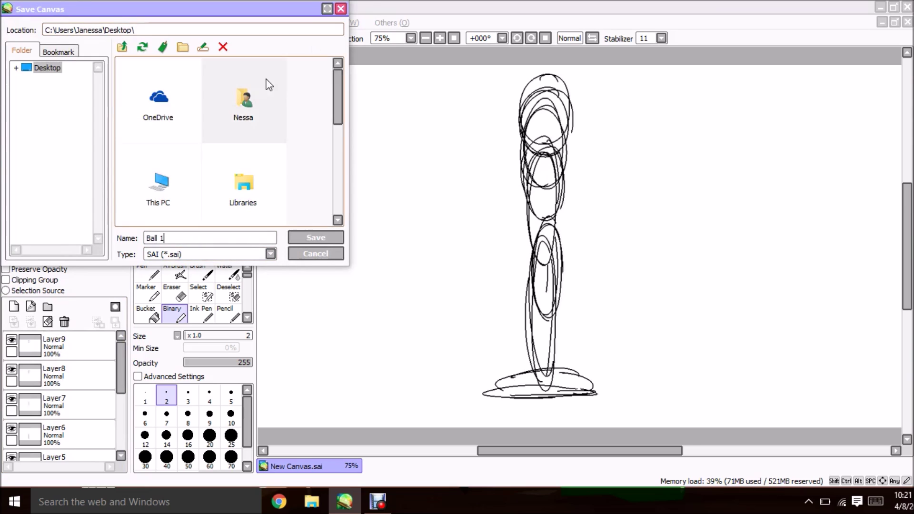
{"action": "left_click", "coordinate": [206, 255]}
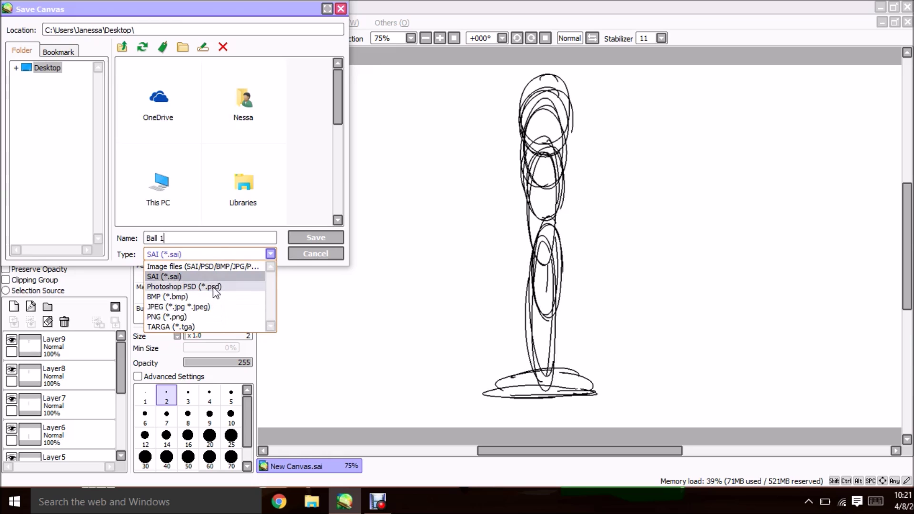
{"action": "left_click", "coordinate": [212, 287]}
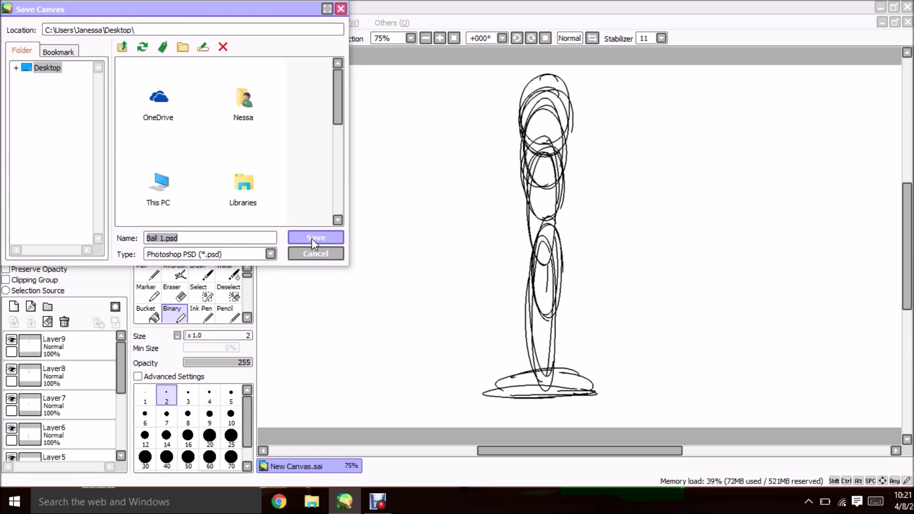
{"action": "left_click", "coordinate": [311, 239]}
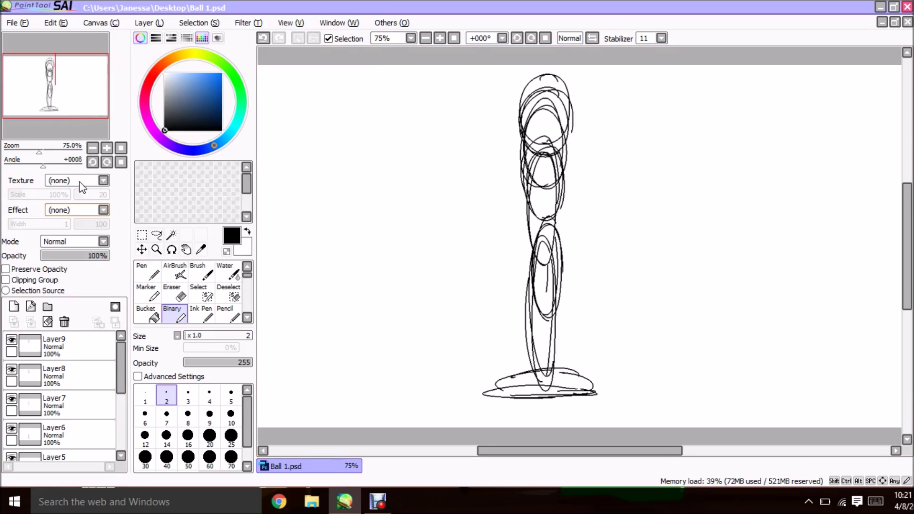
Step: Start a new 1280×720 canvas at 75% zoom and draw a blue ball oval near the top
{"action": "left_click", "coordinate": [25, 21]}
{"action": "left_click", "coordinate": [35, 35]}
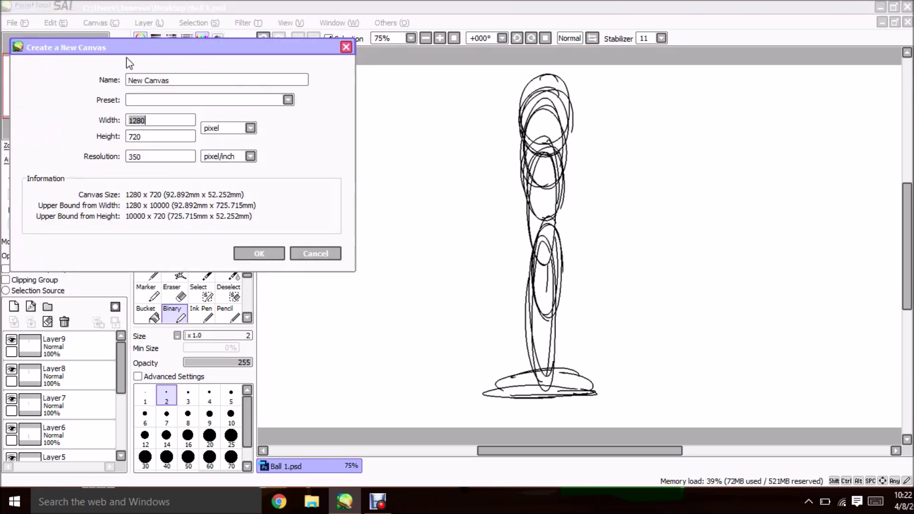
{"action": "left_click", "coordinate": [252, 257]}
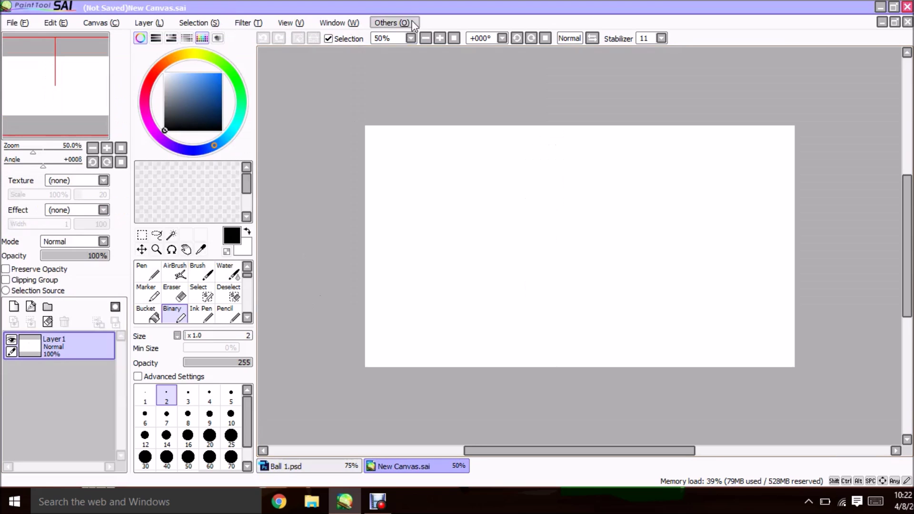
{"action": "left_click", "coordinate": [440, 37]}
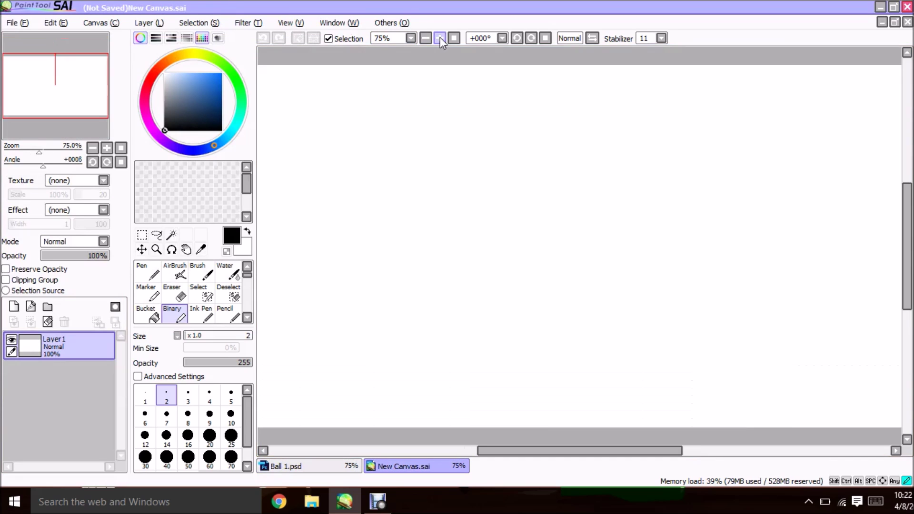
{"action": "left_click", "coordinate": [191, 152]}
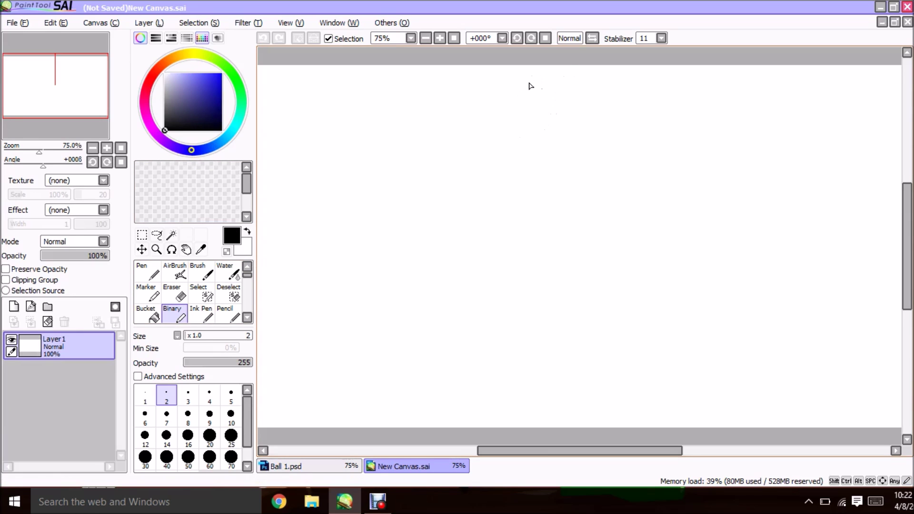
{"action": "mouse_move", "coordinate": [538, 77]}
{"action": "left_mouse_down"}
{"action": "mouse_move", "coordinate": [525, 149]}
{"action": "mouse_move", "coordinate": [538, 73]}
{"action": "mouse_move", "coordinate": [538, 151]}
{"action": "mouse_move", "coordinate": [510, 102]}
{"action": "left_mouse_up"}
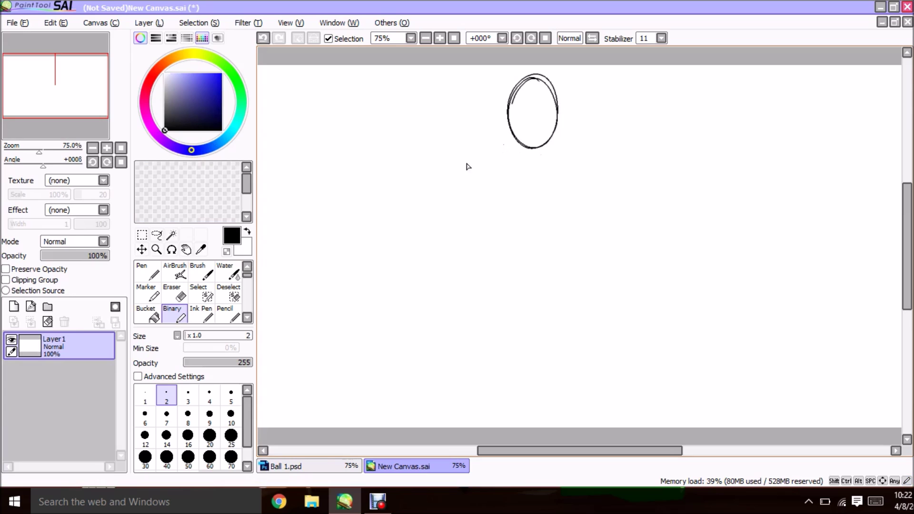
{"action": "left_click", "coordinate": [48, 321]}
{"action": "left_click_drag", "start_coordinate": [205, 91], "coordinate": [222, 74]}
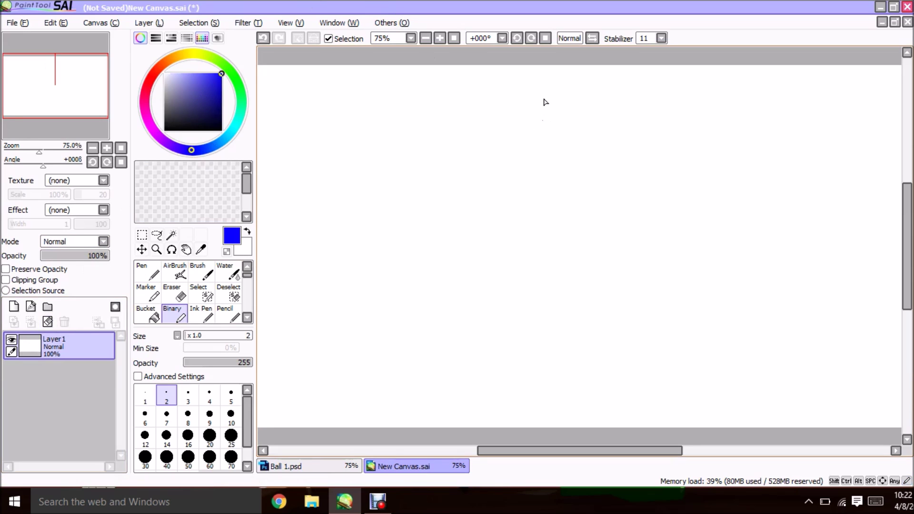
{"action": "mouse_move", "coordinate": [515, 79]}
{"action": "left_mouse_down"}
{"action": "mouse_move", "coordinate": [494, 82]}
{"action": "mouse_move", "coordinate": [480, 119]}
{"action": "mouse_move", "coordinate": [498, 80]}
{"action": "left_mouse_up"}
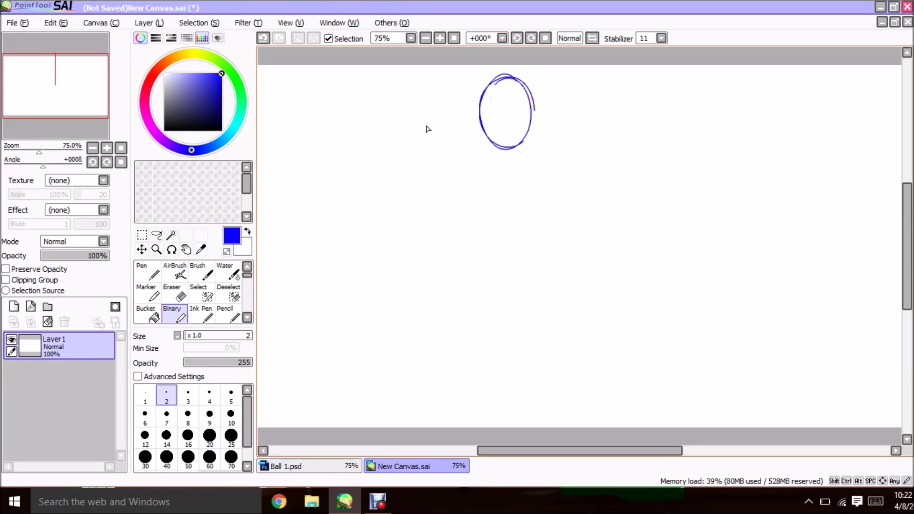
Step: On new layers, draw purple, magenta and red ball ovals descending below the blue one
{"action": "left_click", "coordinate": [14, 306]}
{"action": "left_click_drag", "start_coordinate": [186, 153], "coordinate": [172, 146]}
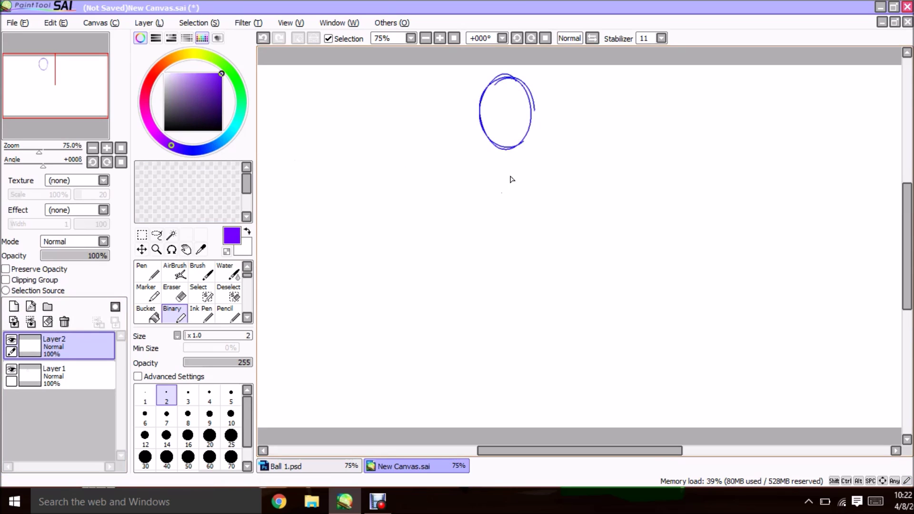
{"action": "mouse_move", "coordinate": [483, 156]}
{"action": "left_mouse_down"}
{"action": "mouse_move", "coordinate": [495, 205]}
{"action": "mouse_move", "coordinate": [493, 143]}
{"action": "mouse_move", "coordinate": [524, 157]}
{"action": "mouse_move", "coordinate": [519, 219]}
{"action": "left_mouse_up"}
{"action": "left_click", "coordinate": [13, 306]}
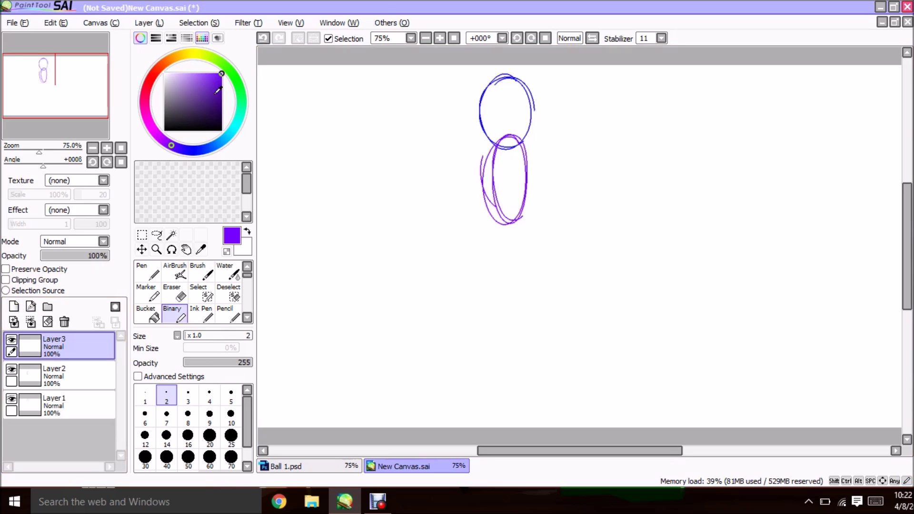
{"action": "left_click_drag", "start_coordinate": [158, 139], "coordinate": [153, 129]}
{"action": "mouse_move", "coordinate": [513, 202]}
{"action": "left_mouse_down"}
{"action": "mouse_move", "coordinate": [512, 290]}
{"action": "mouse_move", "coordinate": [494, 214]}
{"action": "mouse_move", "coordinate": [526, 249]}
{"action": "mouse_move", "coordinate": [515, 204]}
{"action": "left_mouse_up"}
{"action": "left_click", "coordinate": [14, 306]}
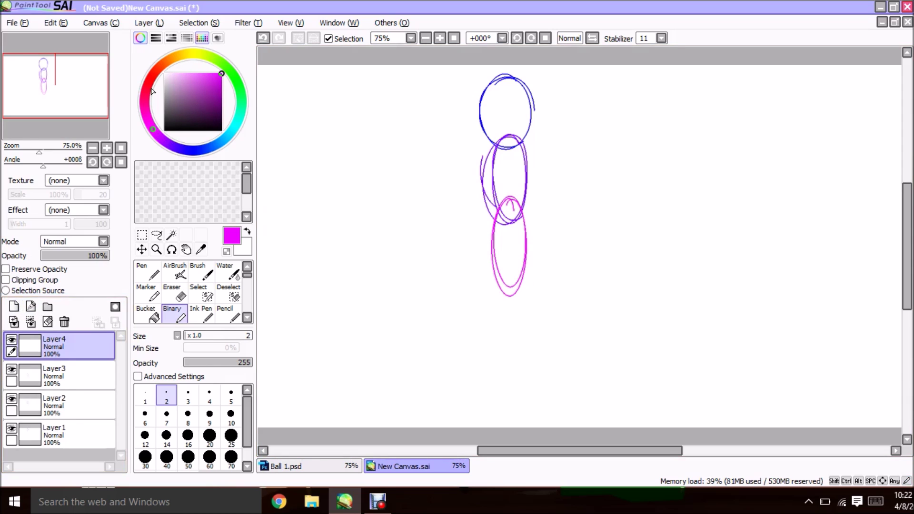
{"action": "left_click_drag", "start_coordinate": [145, 102], "coordinate": [146, 91]}
{"action": "mouse_move", "coordinate": [504, 276]}
{"action": "left_mouse_down"}
{"action": "mouse_move", "coordinate": [503, 367]}
{"action": "mouse_move", "coordinate": [519, 381]}
{"action": "left_mouse_up"}
{"action": "mouse_move", "coordinate": [517, 310]}
{"action": "left_mouse_down"}
{"action": "mouse_move", "coordinate": [500, 376]}
{"action": "mouse_move", "coordinate": [524, 276]}
{"action": "mouse_move", "coordinate": [502, 286]}
{"action": "mouse_move", "coordinate": [512, 280]}
{"action": "left_mouse_up"}
{"action": "key", "text": "ctrl+z"}
{"action": "key", "text": "ctrl+z"}
{"action": "key", "text": "ctrl+z"}
{"action": "key", "text": "ctrl+z"}
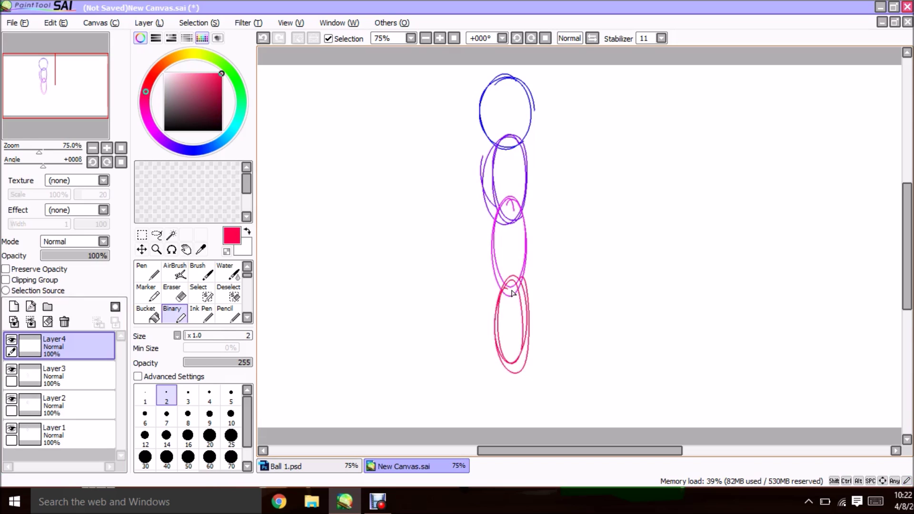
Step: Add an orange squashed base oval and a yellow-green elongated oval on new layers
{"action": "left_click", "coordinate": [14, 307]}
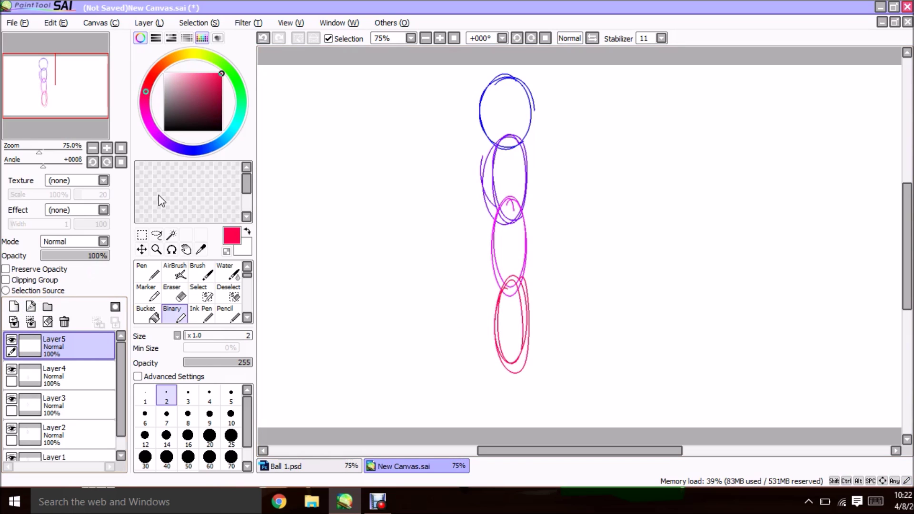
{"action": "left_click", "coordinate": [162, 65]}
{"action": "mouse_move", "coordinate": [532, 401]}
{"action": "left_mouse_down"}
{"action": "mouse_move", "coordinate": [461, 401]}
{"action": "mouse_move", "coordinate": [481, 375]}
{"action": "mouse_move", "coordinate": [559, 387]}
{"action": "mouse_move", "coordinate": [524, 404]}
{"action": "left_mouse_up"}
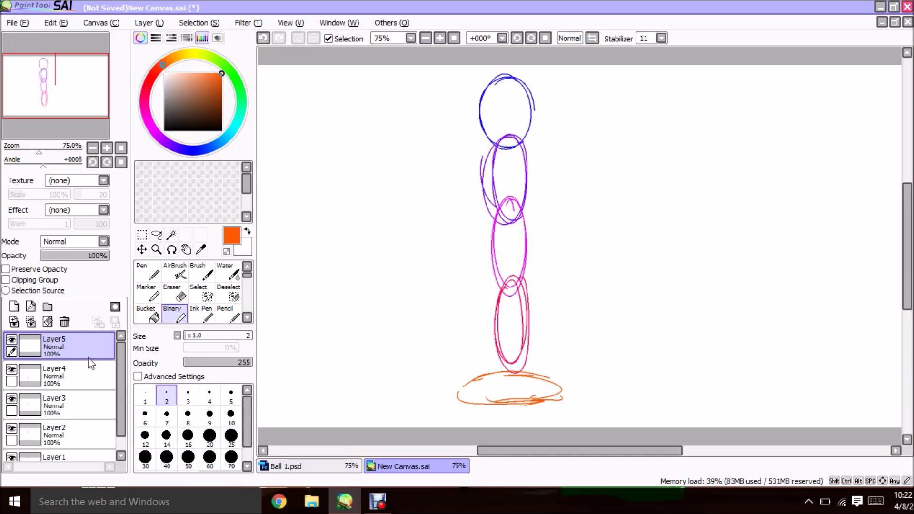
{"action": "left_click", "coordinate": [13, 307]}
{"action": "left_click", "coordinate": [12, 340]}
{"action": "left_click", "coordinate": [12, 340]}
{"action": "left_click_drag", "start_coordinate": [235, 105], "coordinate": [221, 62]}
{"action": "mouse_move", "coordinate": [512, 245]}
{"action": "left_mouse_down"}
{"action": "mouse_move", "coordinate": [519, 363]}
{"action": "mouse_move", "coordinate": [497, 258]}
{"action": "mouse_move", "coordinate": [527, 346]}
{"action": "mouse_move", "coordinate": [516, 243]}
{"action": "left_mouse_up"}
Step: Draw cyan, blue and purple ball ovals rising toward the top on Layers 7, 8 and 9
{"action": "left_click", "coordinate": [13, 307]}
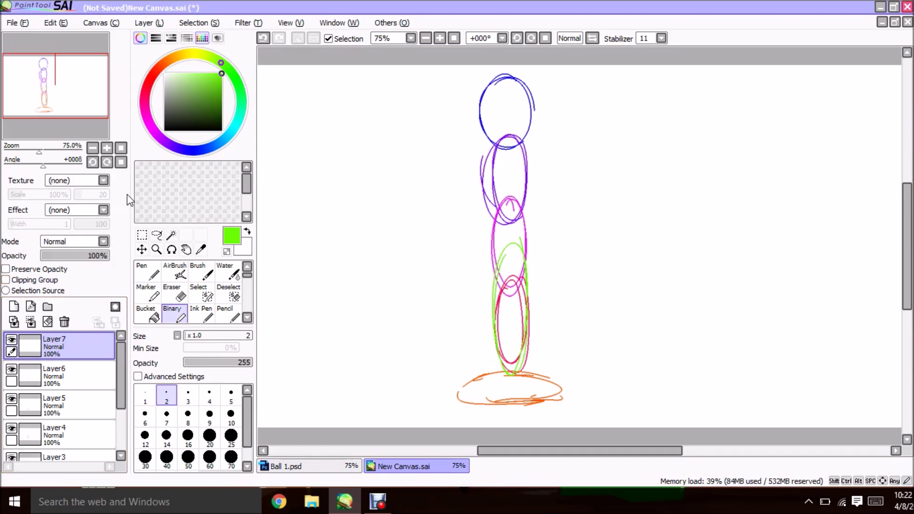
{"action": "left_click_drag", "start_coordinate": [241, 89], "coordinate": [245, 135]}
{"action": "mouse_move", "coordinate": [516, 127]}
{"action": "left_mouse_down"}
{"action": "mouse_move", "coordinate": [510, 269]}
{"action": "mouse_move", "coordinate": [489, 159]}
{"action": "left_mouse_up"}
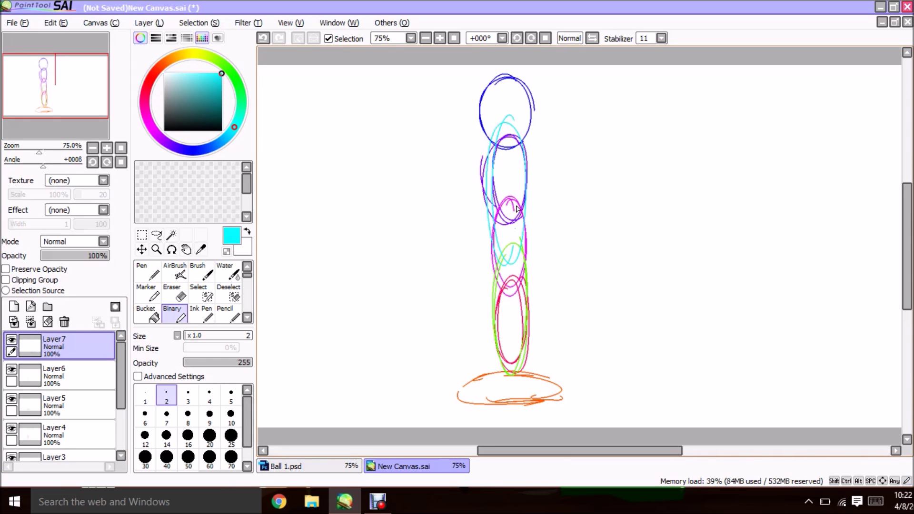
{"action": "left_click", "coordinate": [13, 307]}
{"action": "left_click_drag", "start_coordinate": [223, 141], "coordinate": [210, 147]}
{"action": "mouse_move", "coordinate": [506, 80]}
{"action": "left_mouse_down"}
{"action": "mouse_move", "coordinate": [510, 123]}
{"action": "mouse_move", "coordinate": [484, 76]}
{"action": "mouse_move", "coordinate": [533, 91]}
{"action": "mouse_move", "coordinate": [484, 139]}
{"action": "mouse_move", "coordinate": [523, 75]}
{"action": "mouse_move", "coordinate": [502, 160]}
{"action": "left_mouse_up"}
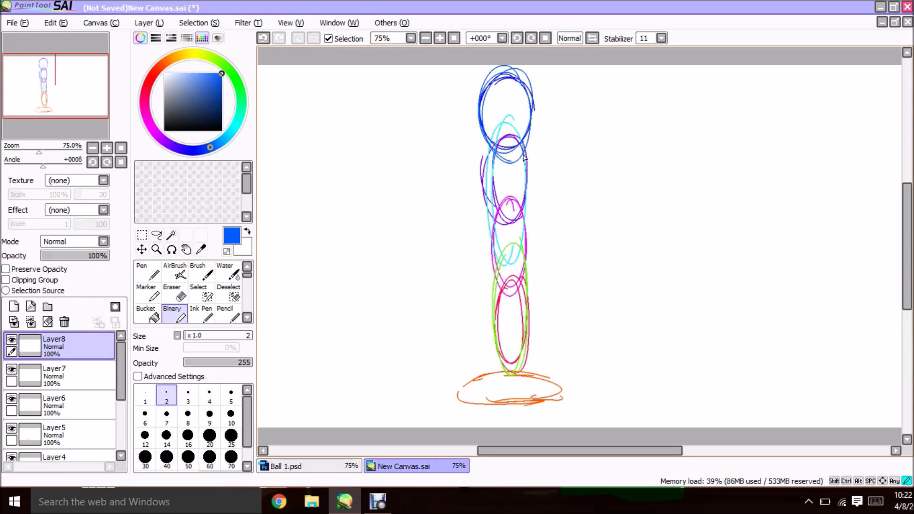
{"action": "left_click", "coordinate": [14, 307]}
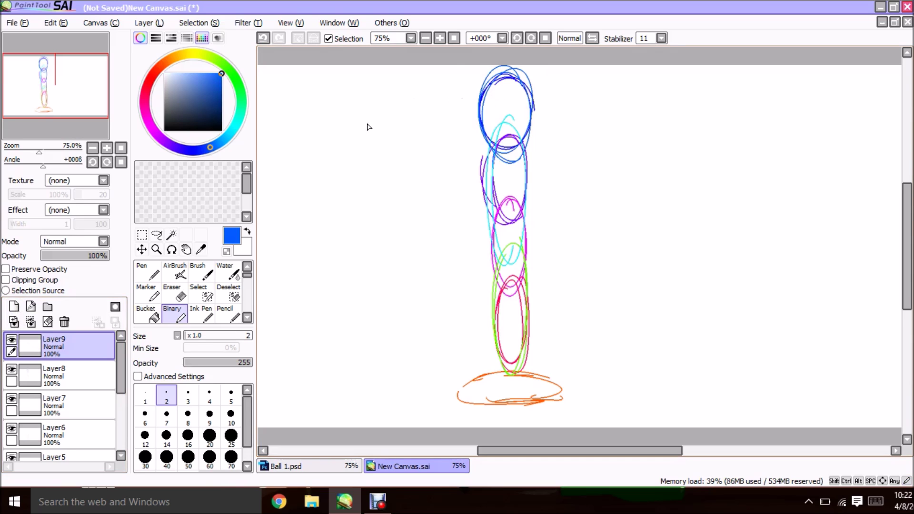
{"action": "left_click", "coordinate": [174, 151]}
{"action": "left_click_drag", "start_coordinate": [500, 81], "coordinate": [506, 143]}
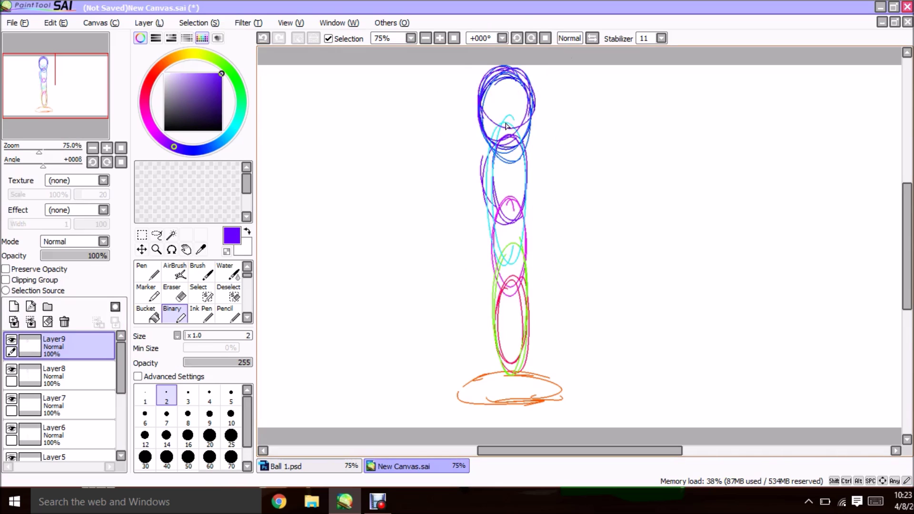
{"action": "left_click", "coordinate": [513, 341]}
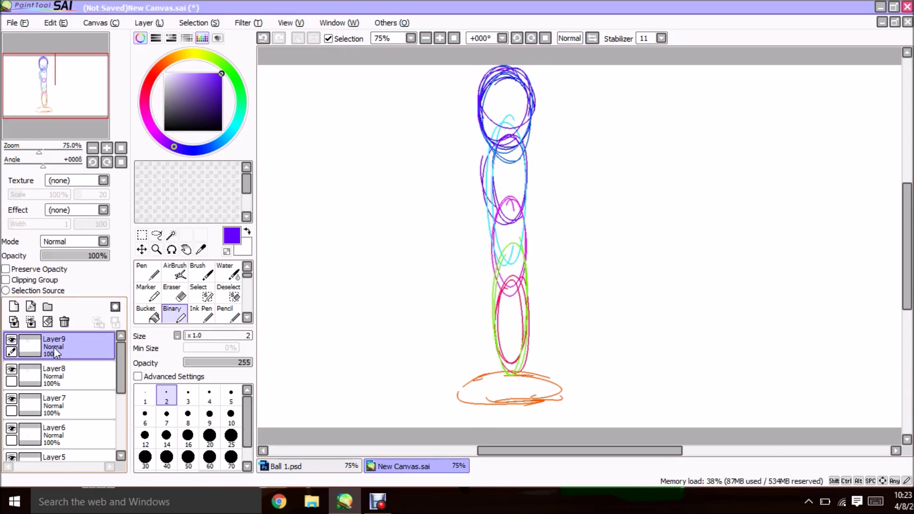
{"action": "left_click", "coordinate": [23, 24]}
Step: Save the coloured sketch to the Desktop as Ball 2.psd in Photoshop PSD format
{"action": "left_click", "coordinate": [67, 121]}
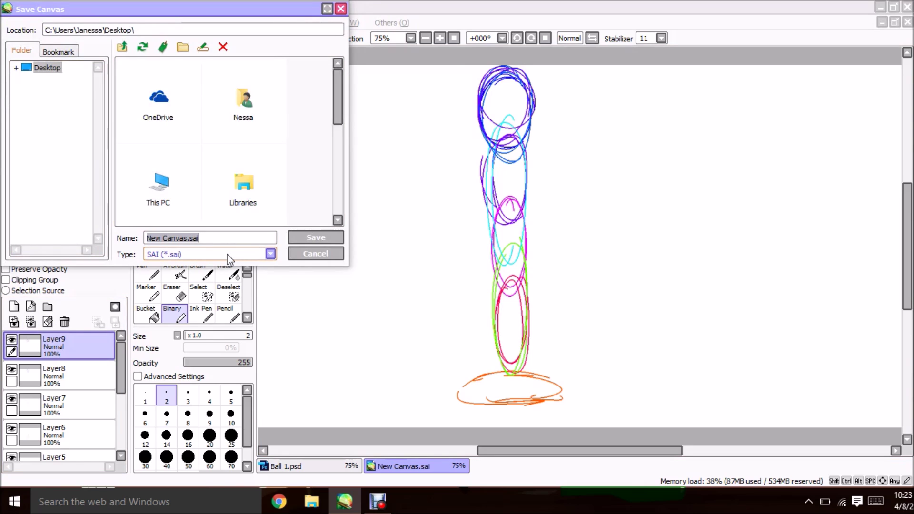
{"action": "type", "text": "Ball 2"}
{"action": "left_click", "coordinate": [185, 255]}
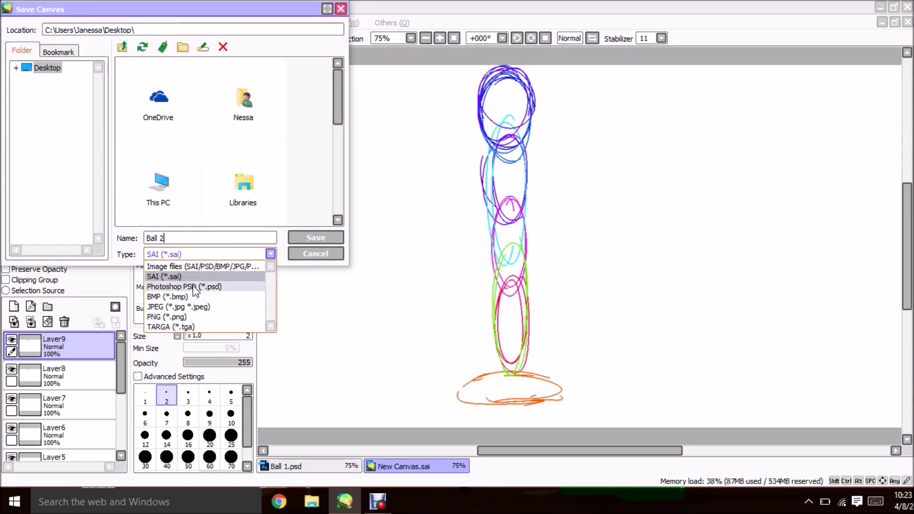
{"action": "left_click", "coordinate": [208, 282]}
{"action": "left_click", "coordinate": [318, 237]}
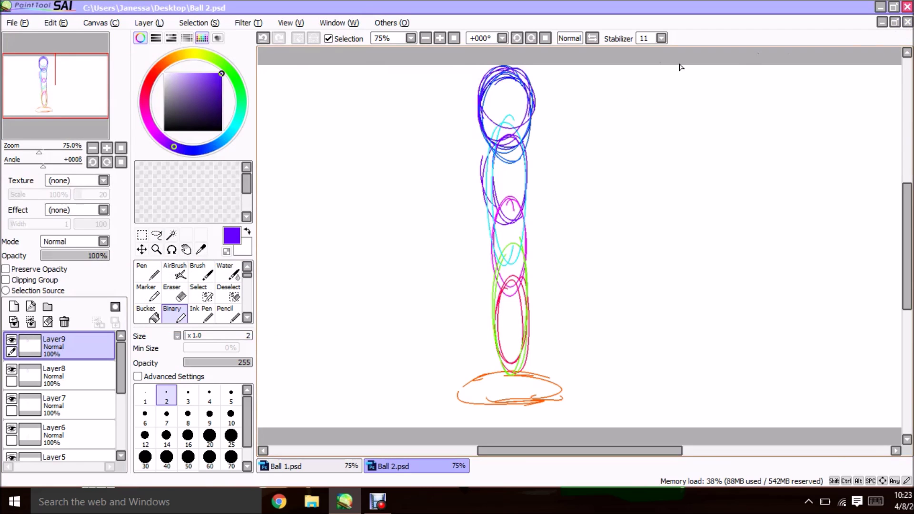
Step: Zoom Ball 2.psd and Ball 1.psd to 50%, toggling between their tabs and ending on Ball 1
{"action": "left_click", "coordinate": [426, 38]}
{"action": "left_click", "coordinate": [341, 467]}
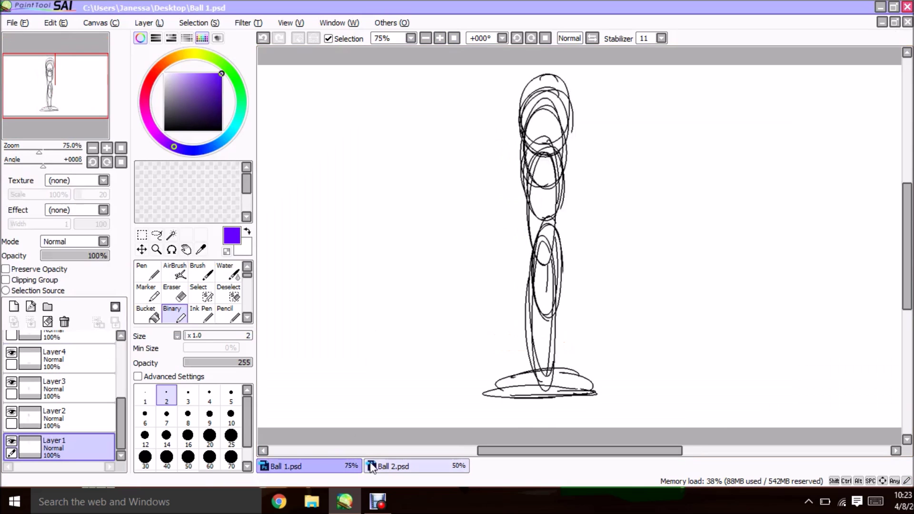
{"action": "left_click", "coordinate": [426, 38]}
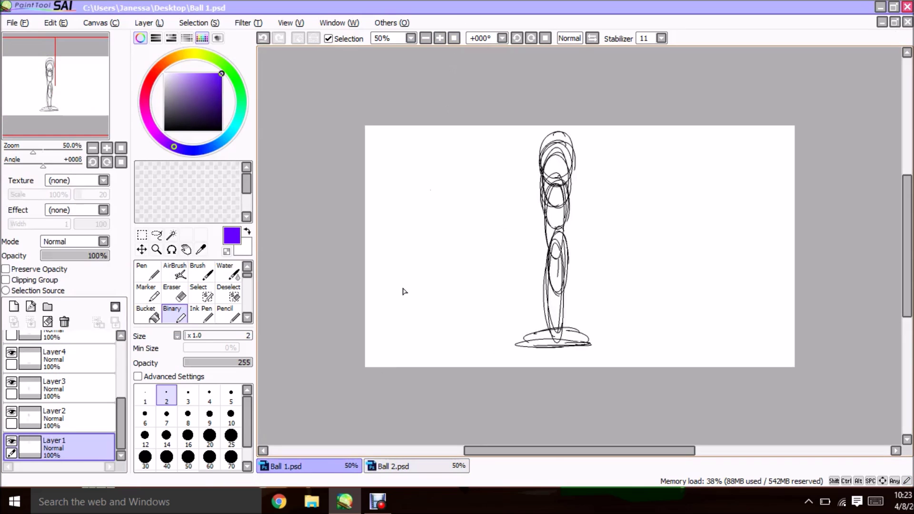
{"action": "left_click", "coordinate": [377, 467]}
{"action": "left_click", "coordinate": [352, 470]}
{"action": "left_click", "coordinate": [384, 468]}
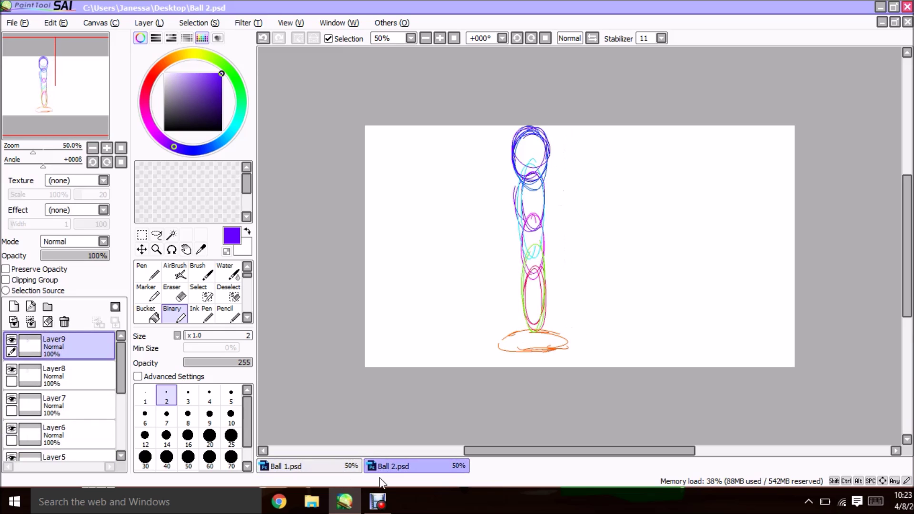
{"action": "left_click", "coordinate": [342, 470]}
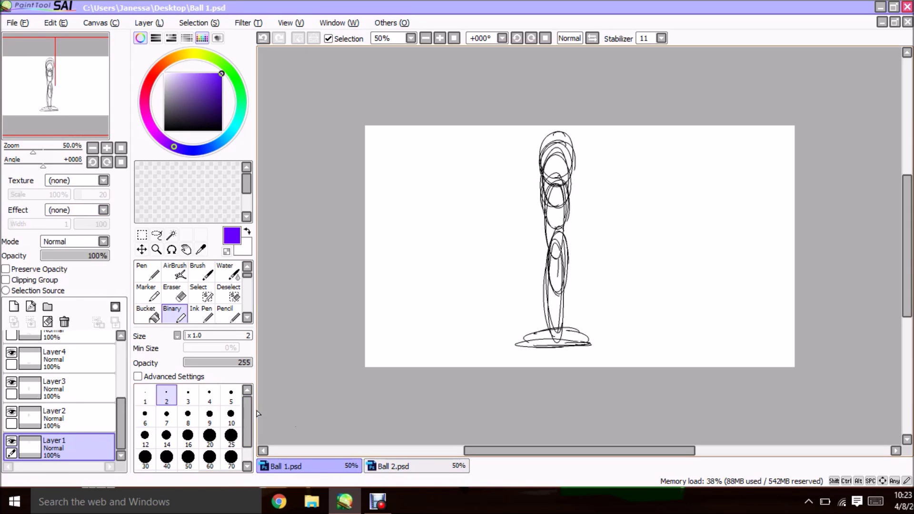
Step: Hide Layers 9 through 2 in Ball 1, leaving only Layer1's top ball circle visible
{"action": "left_click_drag", "start_coordinate": [125, 409], "coordinate": [124, 353]}
{"action": "left_click", "coordinate": [80, 337]}
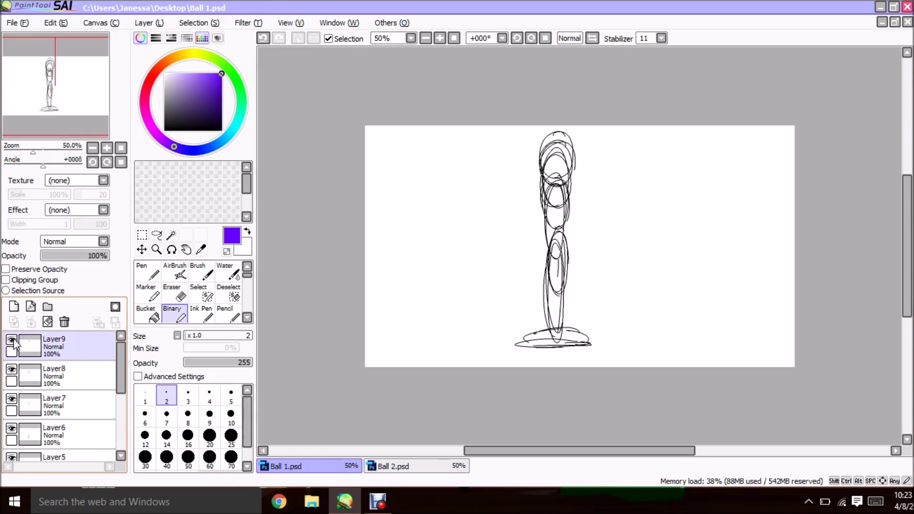
{"action": "left_click", "coordinate": [12, 339]}
{"action": "left_click", "coordinate": [15, 377]}
{"action": "left_click", "coordinate": [11, 399]}
{"action": "left_click", "coordinate": [12, 428]}
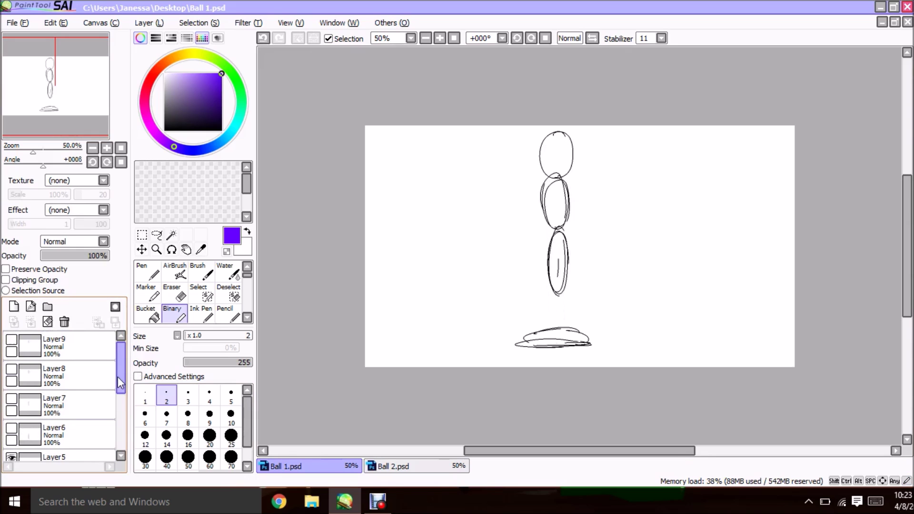
{"action": "left_click", "coordinate": [81, 414]}
{"action": "left_click_drag", "start_coordinate": [118, 376], "coordinate": [119, 433]}
{"action": "left_click", "coordinate": [12, 407]}
{"action": "left_click", "coordinate": [107, 434]}
{"action": "left_click", "coordinate": [12, 382]}
{"action": "left_click", "coordinate": [11, 412]}
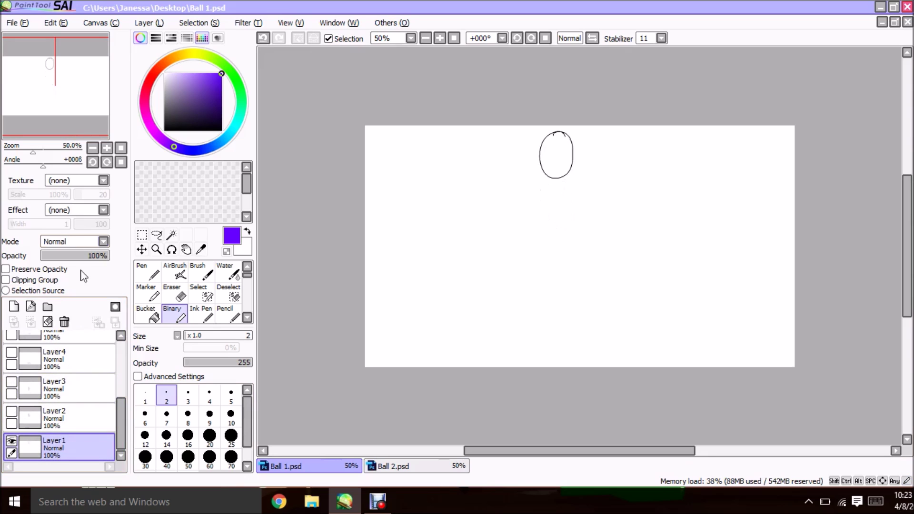
Step: Export the lone top-circle frame as Ball 1.png
{"action": "left_click", "coordinate": [17, 22]}
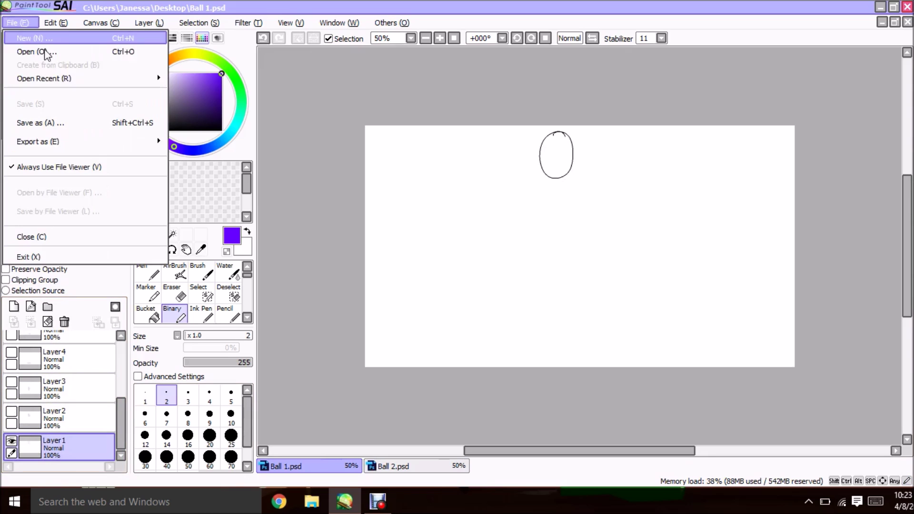
{"action": "mouse_move", "coordinate": [64, 151]}
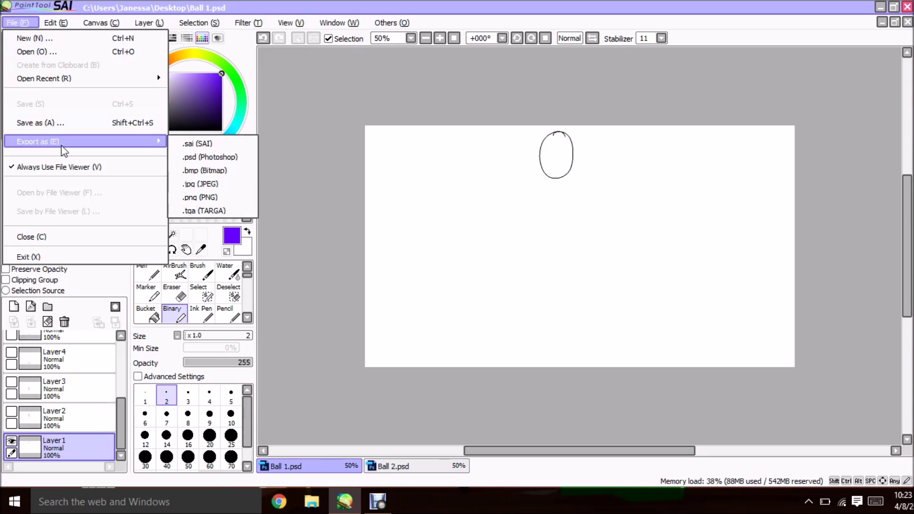
{"action": "left_click", "coordinate": [205, 197]}
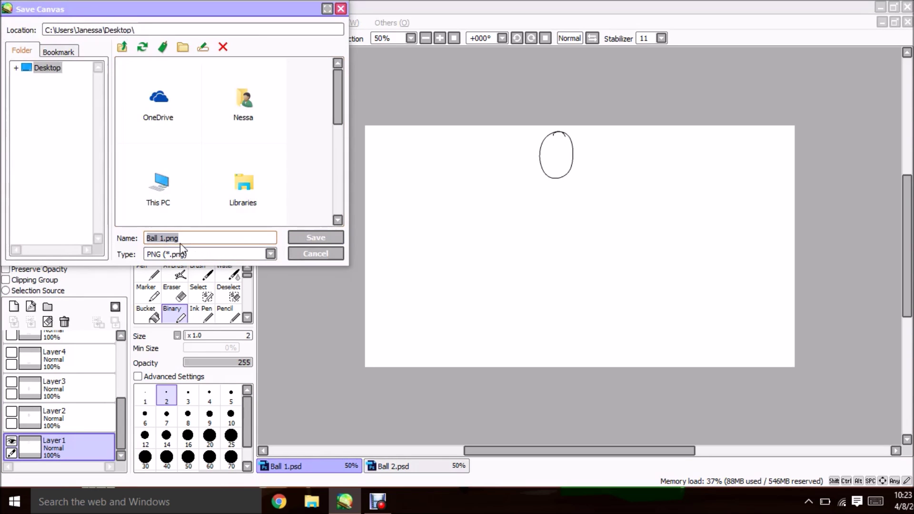
{"action": "key", "text": "Return"}
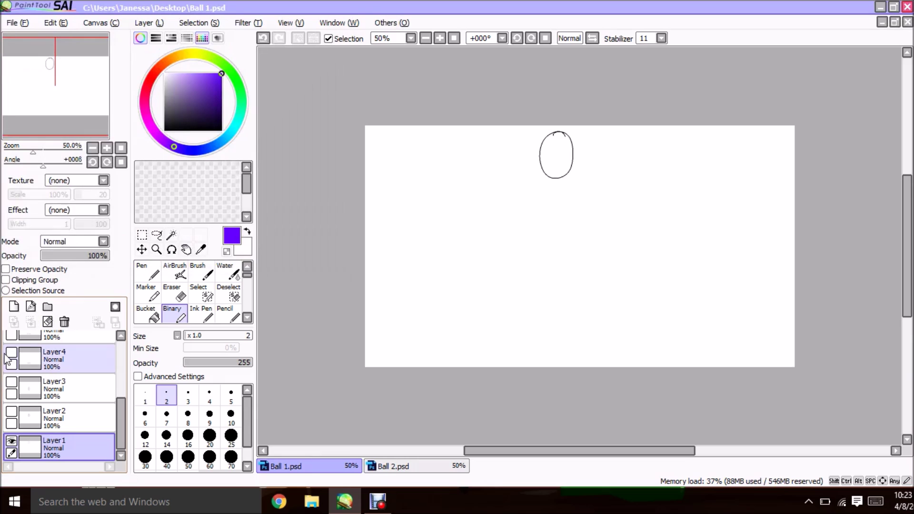
Step: Show only Layer2's frame as the working layer, then minimize SAI
{"action": "left_click", "coordinate": [11, 440]}
{"action": "left_click", "coordinate": [12, 411]}
{"action": "left_click", "coordinate": [28, 416]}
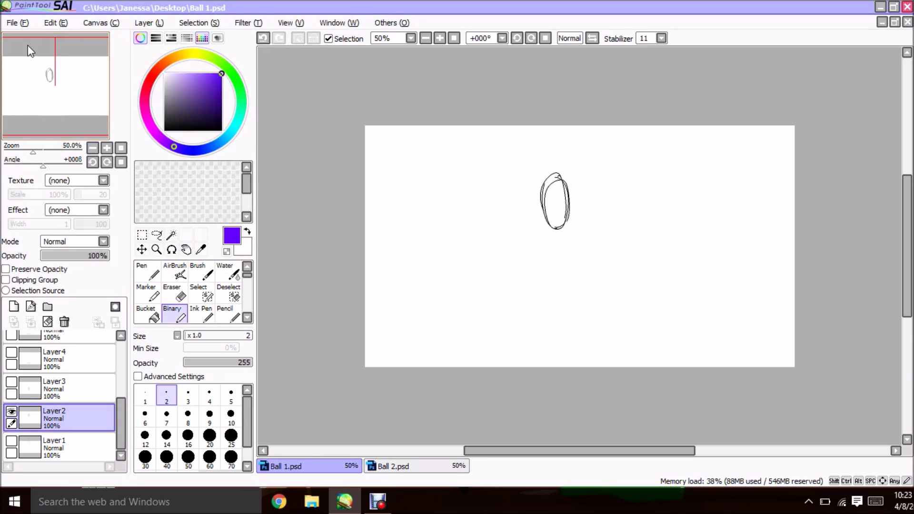
{"action": "left_click", "coordinate": [22, 23]}
{"action": "mouse_move", "coordinate": [71, 141]}
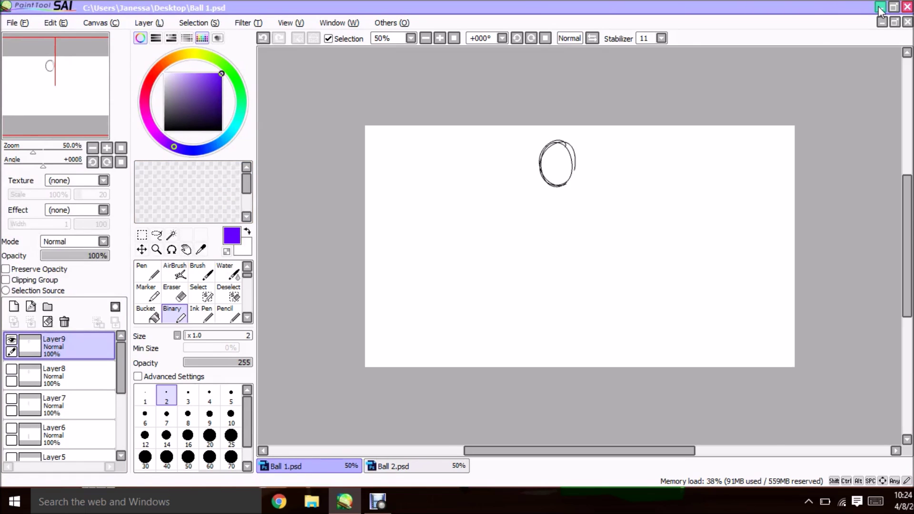
{"action": "left_click", "coordinate": [881, 8]}
Step: Create a new desktop folder named bALL 1
{"action": "right_click", "coordinate": [292, 191]}
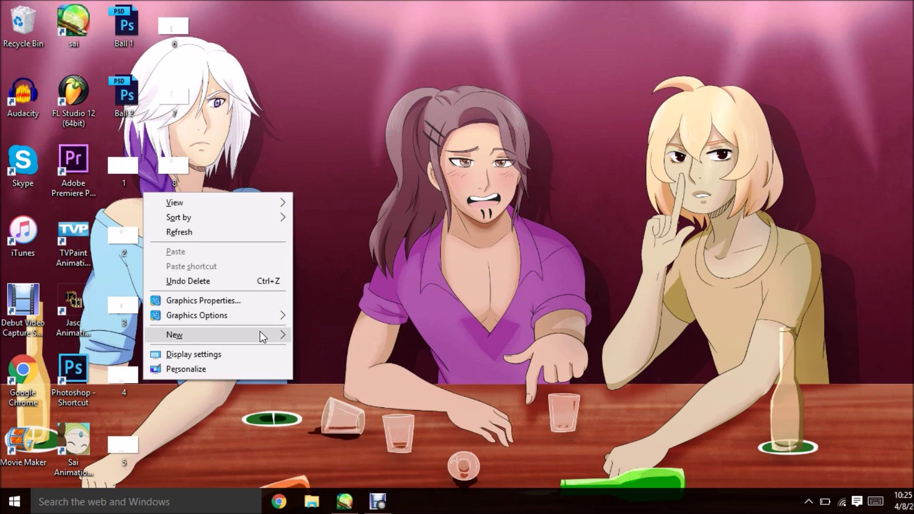
{"action": "mouse_move", "coordinate": [276, 336]}
{"action": "left_click", "coordinate": [314, 337]}
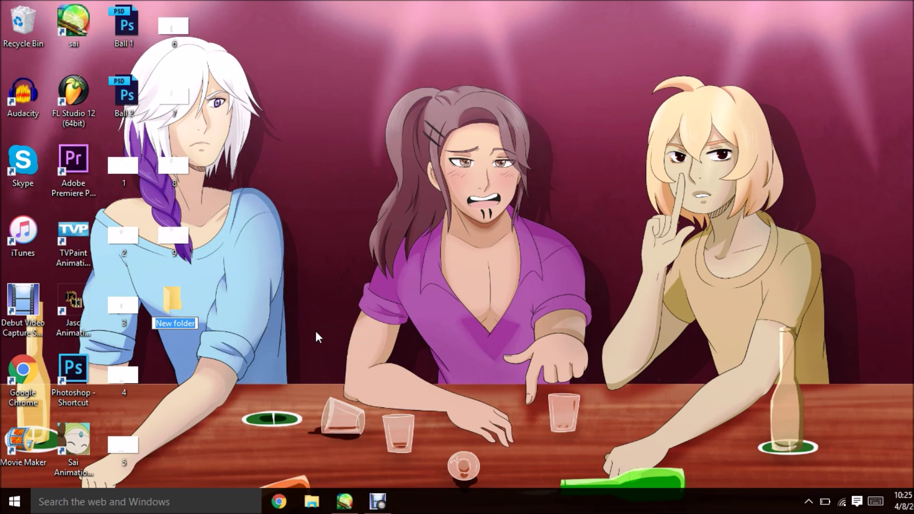
{"action": "type", "text": "bALL 1"}
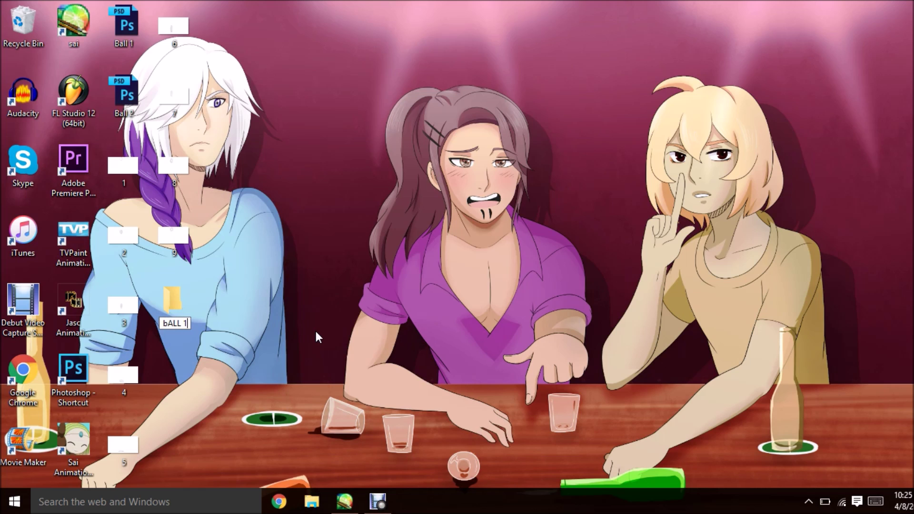
{"action": "key", "text": "Return"}
Step: Move the numbered PNG frames 1–9 from the desktop into bALL 1
{"action": "left_click_drag", "start_coordinate": [211, 241], "coordinate": [185, 315]}
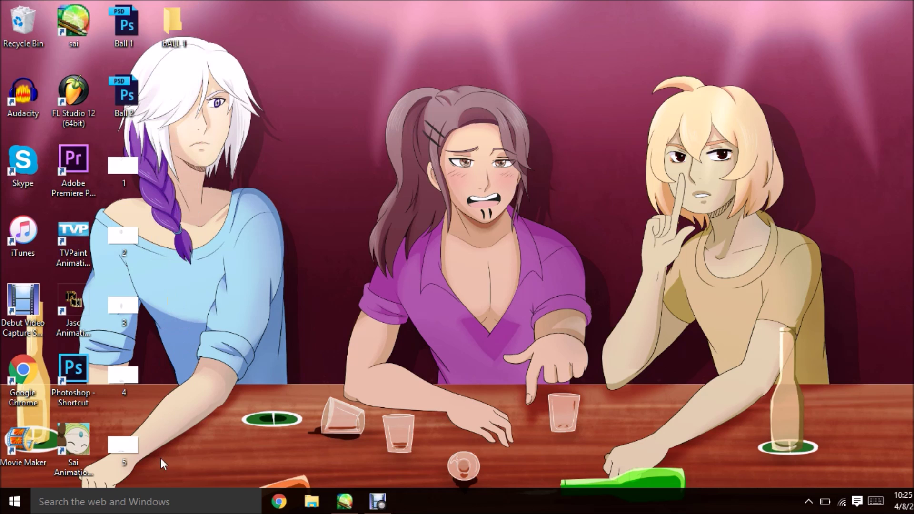
{"action": "left_click_drag", "start_coordinate": [161, 459], "coordinate": [121, 170]}
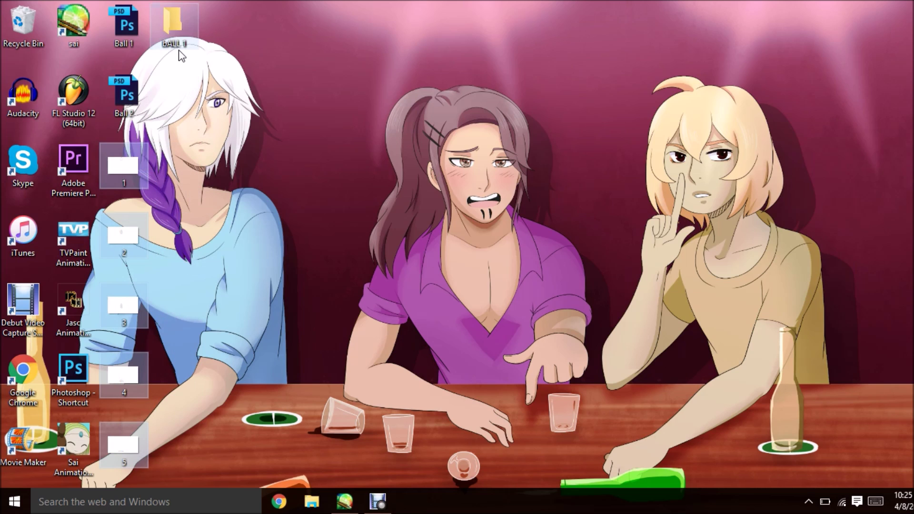
{"action": "left_click_drag", "start_coordinate": [181, 56], "coordinate": [180, 62]}
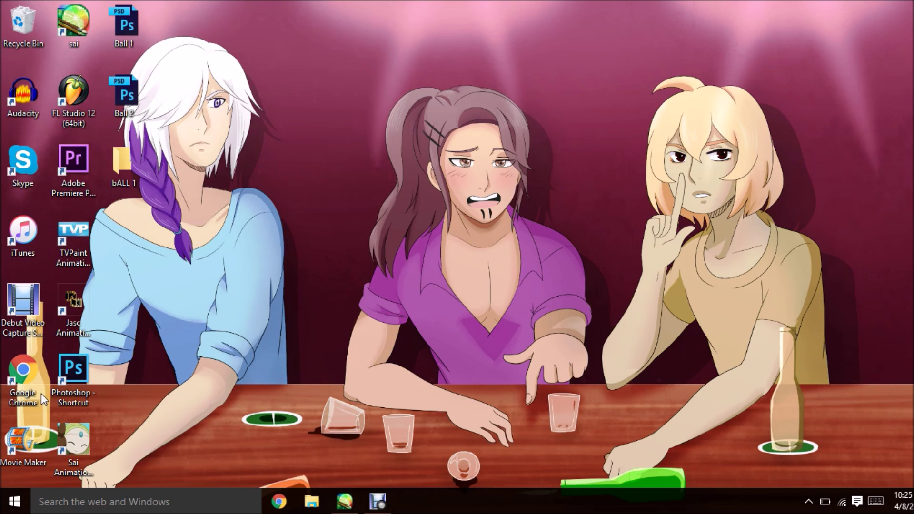
Step: Launch Movie Maker and import the nine frame images from Desktop > bALL 1
{"action": "double_click", "coordinate": [26, 445]}
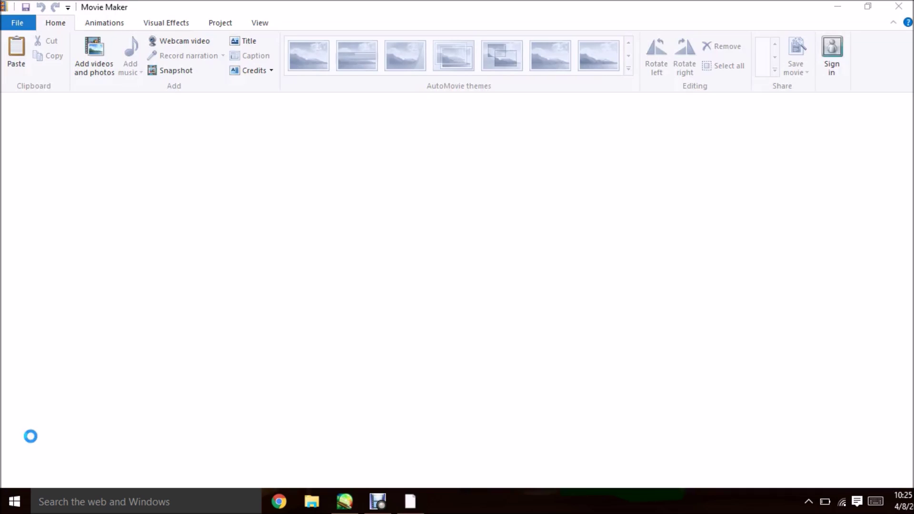
{"action": "left_click", "coordinate": [516, 234]}
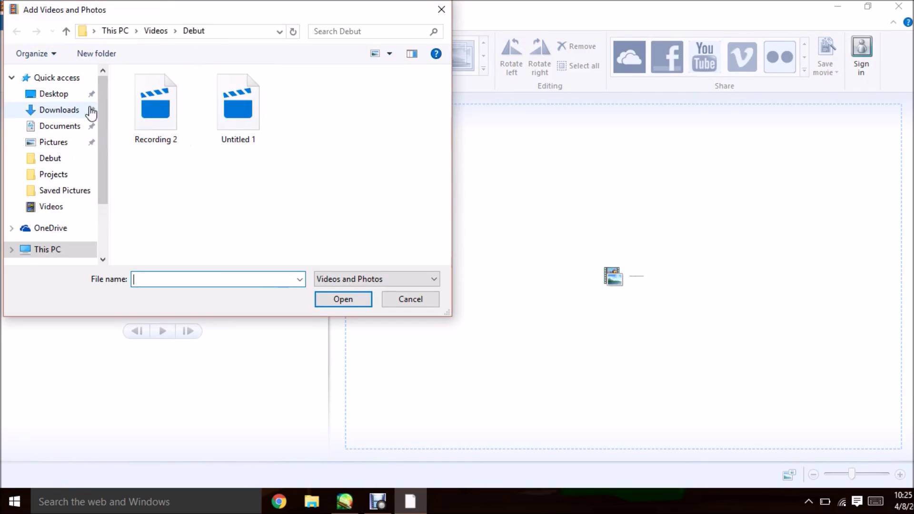
{"action": "left_click", "coordinate": [60, 94]}
{"action": "double_click", "coordinate": [152, 119]}
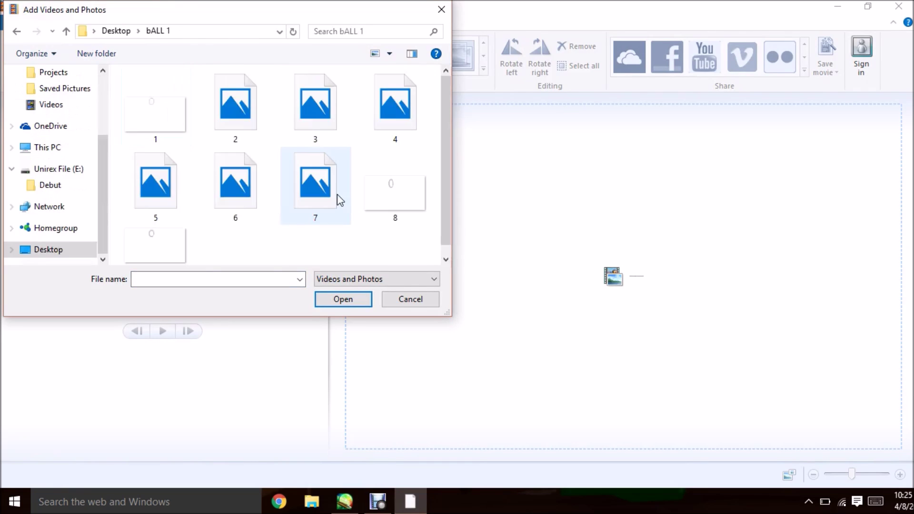
{"action": "left_click_drag", "start_coordinate": [421, 251], "coordinate": [128, 106]}
Step: Set all nine clips to 0.08 seconds each, making a 0.72-second movie, and preview it
{"action": "left_click", "coordinate": [344, 299]}
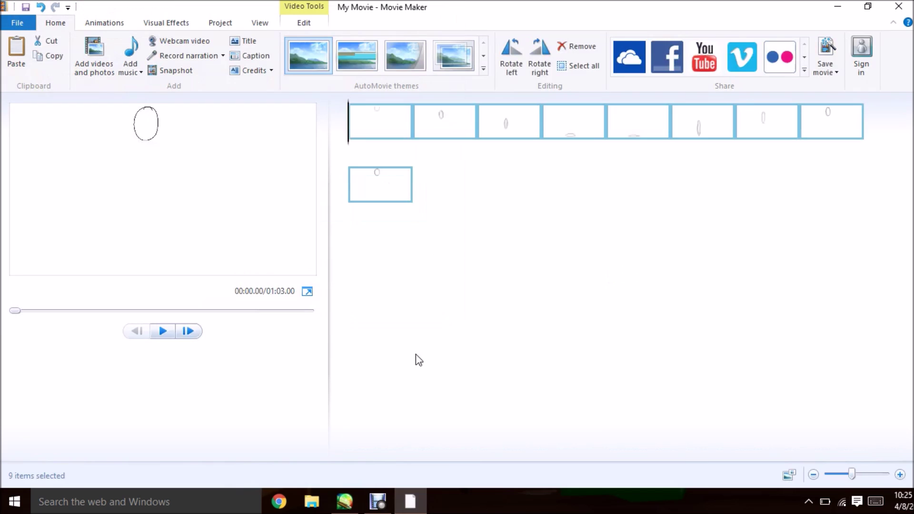
{"action": "left_click", "coordinate": [220, 23]}
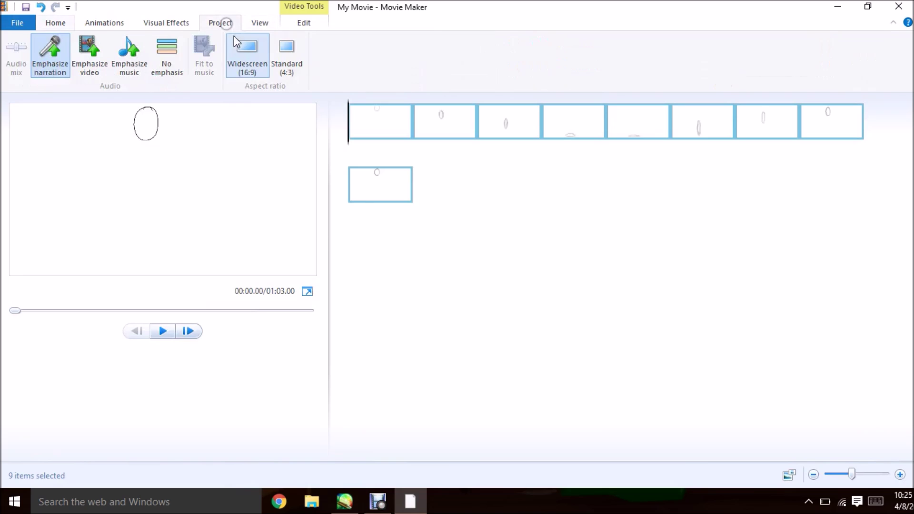
{"action": "left_click", "coordinate": [252, 24]}
{"action": "left_click", "coordinate": [298, 30]}
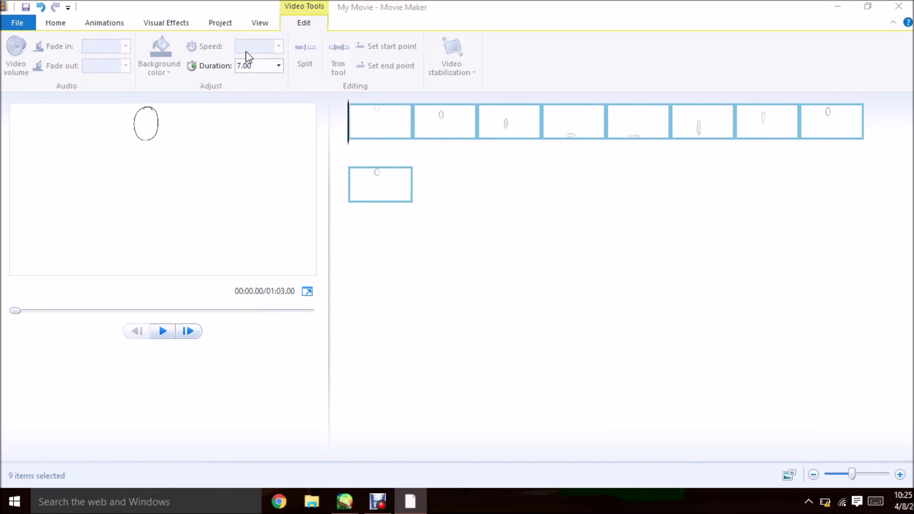
{"action": "left_click", "coordinate": [259, 67]}
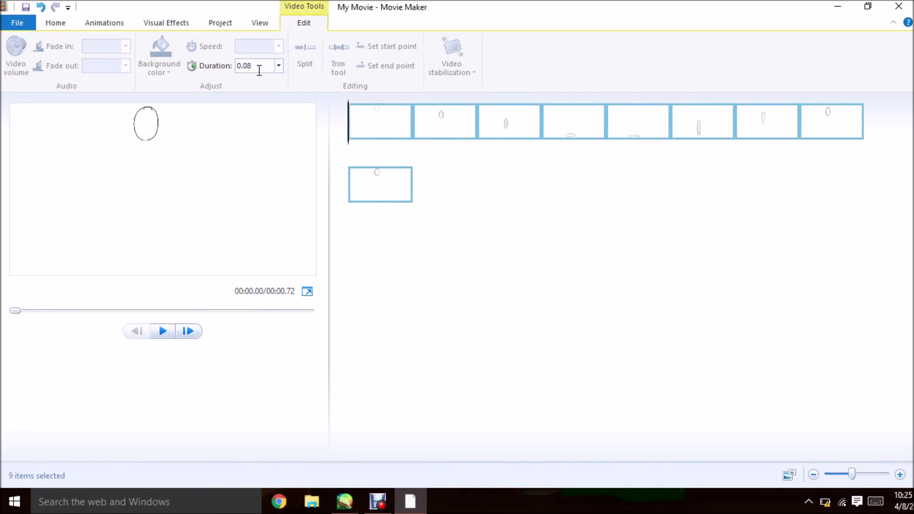
{"action": "key", "text": "space"}
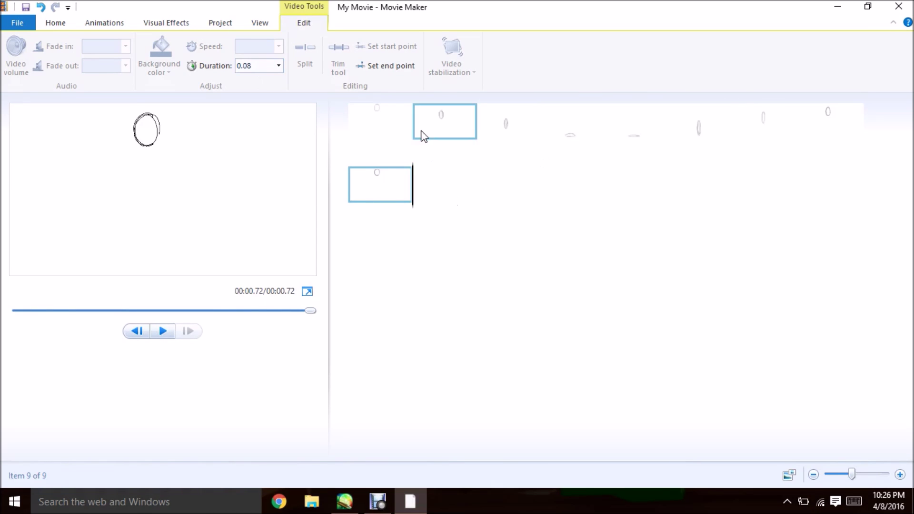
{"action": "key", "text": "space"}
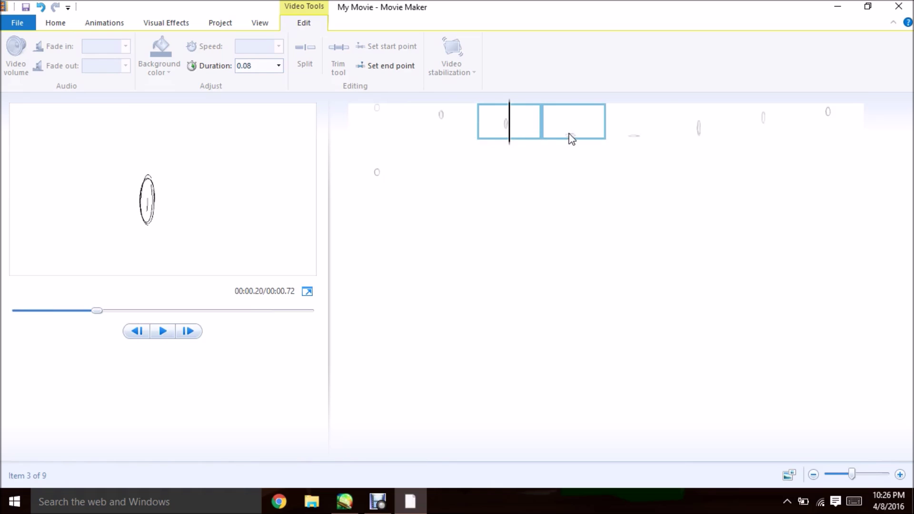
Step: Replay the movie preview, then close Movie Maker without saving My Movie
{"action": "left_click", "coordinate": [163, 331]}
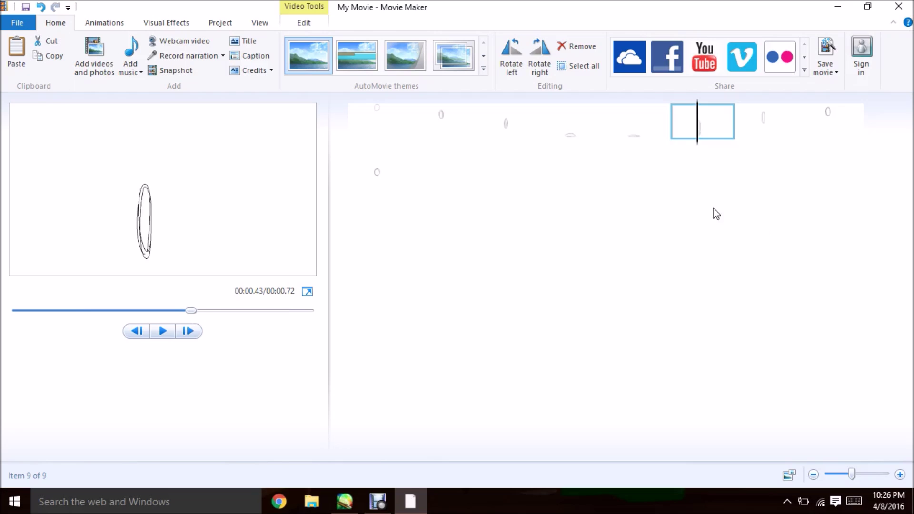
{"action": "left_click", "coordinate": [897, 7]}
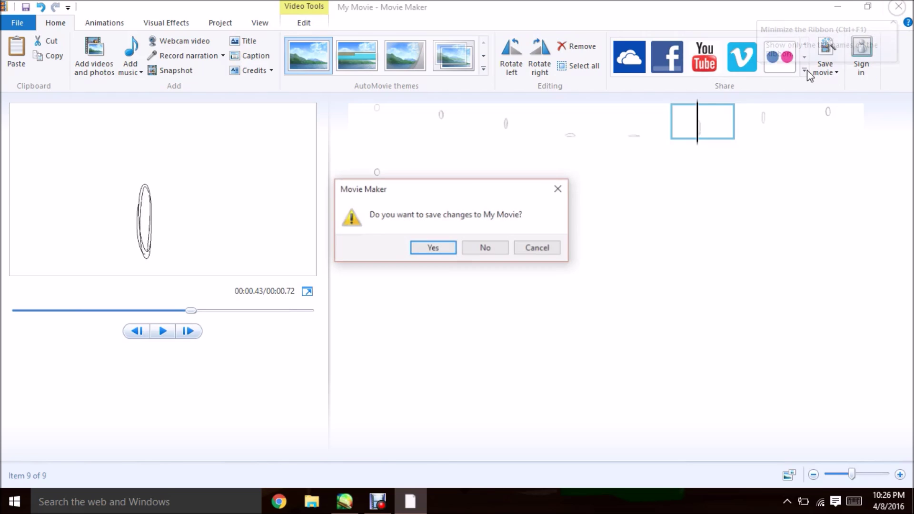
{"action": "left_click", "coordinate": [477, 249]}
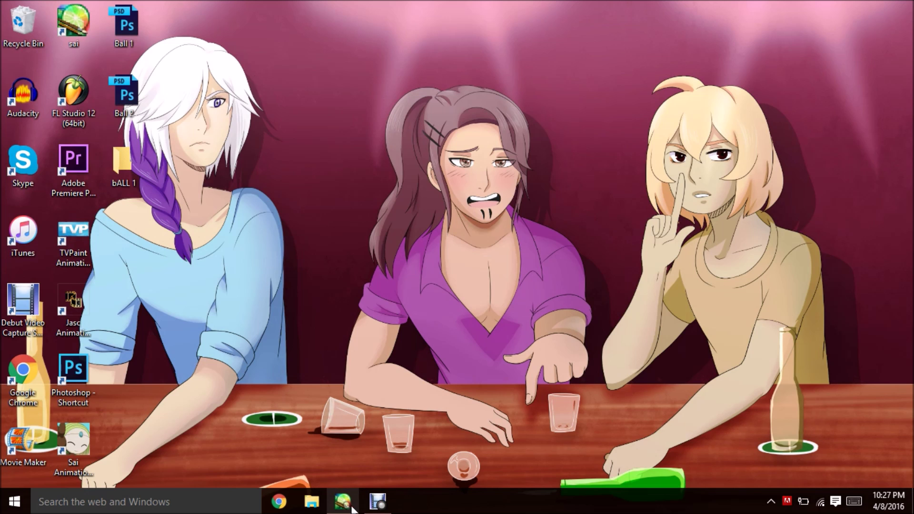
Step: Launch Sai Animation Assistant, check the bALL 1 folder, and place the window near centre
{"action": "double_click", "coordinate": [72, 452]}
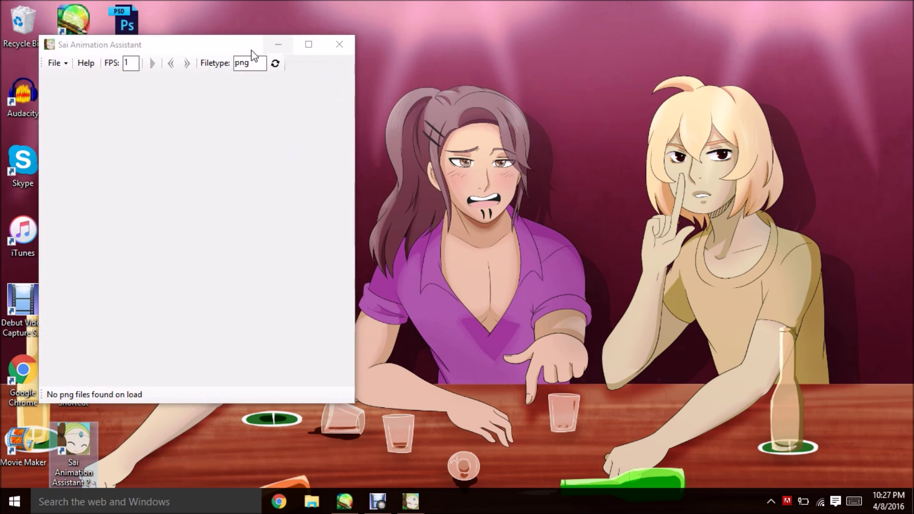
{"action": "left_click_drag", "start_coordinate": [251, 50], "coordinate": [772, 37]}
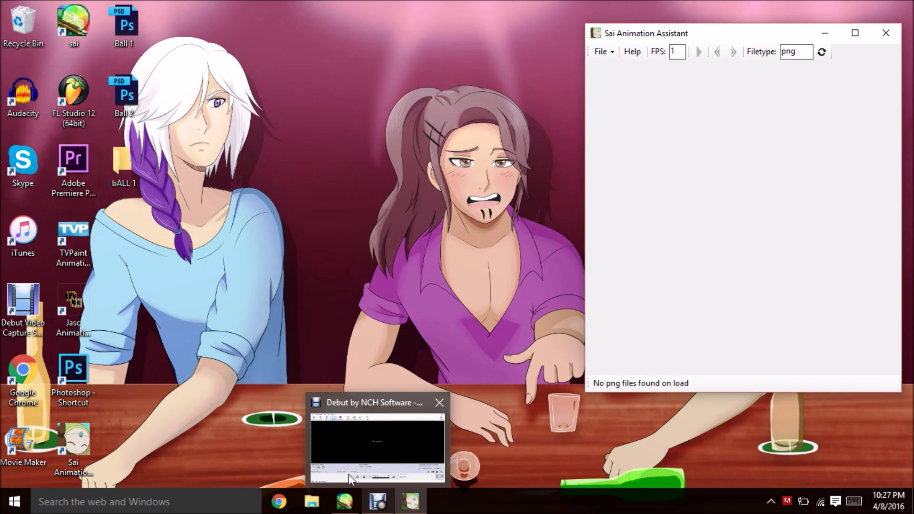
{"action": "double_click", "coordinate": [131, 185]}
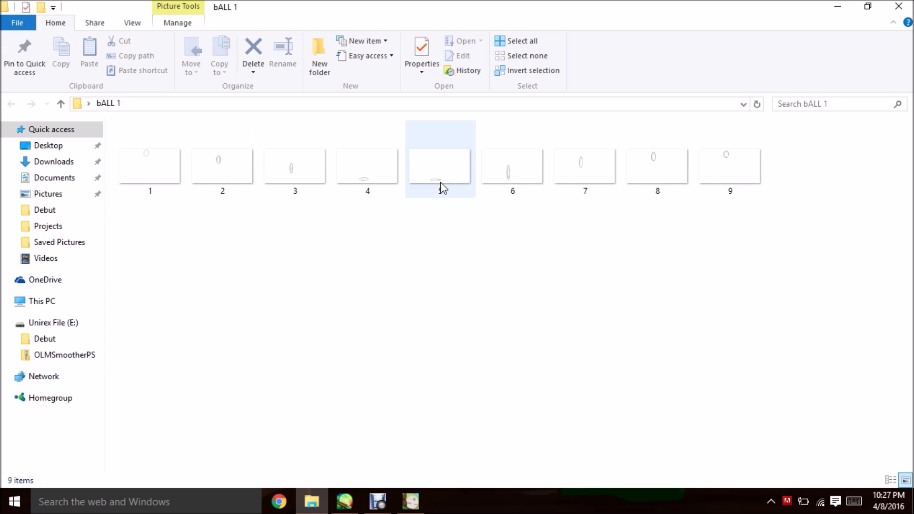
{"action": "left_click", "coordinate": [900, 8]}
{"action": "left_click_drag", "start_coordinate": [754, 38], "coordinate": [524, 66]}
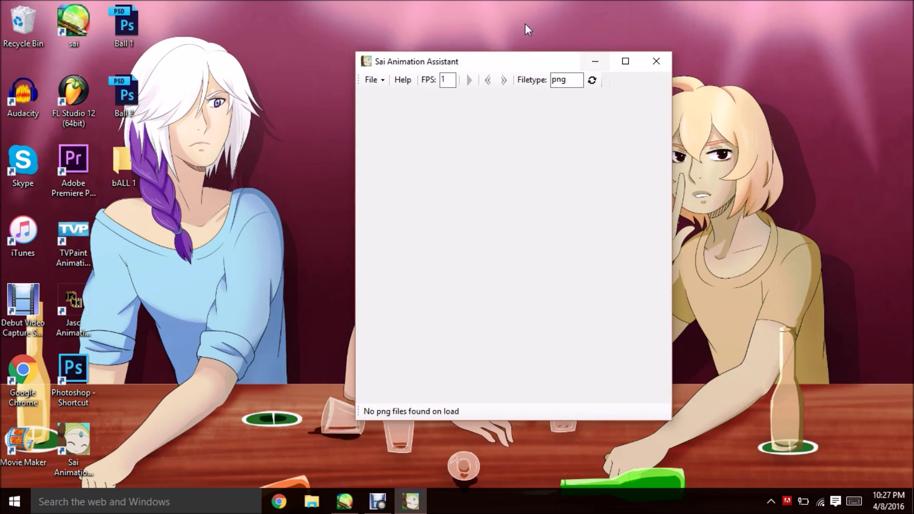
Step: Set the assistant's source folder to bALL 1
{"action": "left_click", "coordinate": [381, 80]}
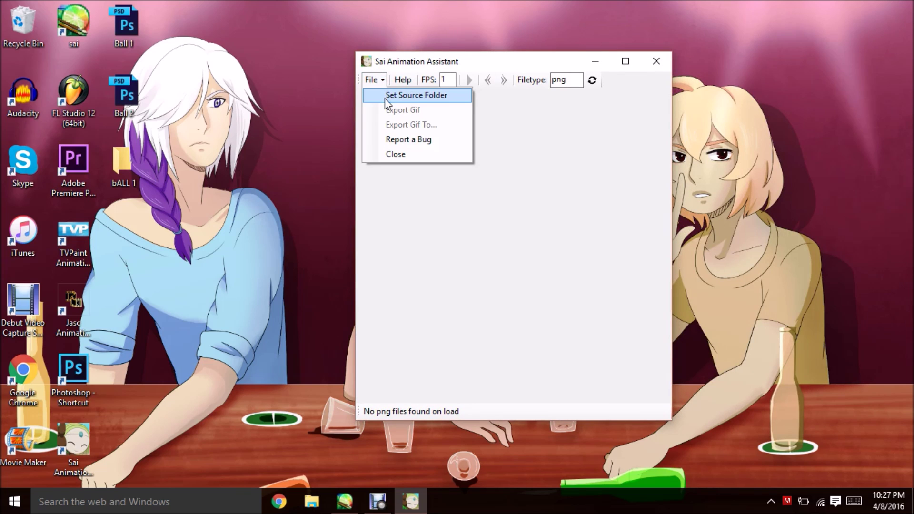
{"action": "left_click", "coordinate": [388, 98]}
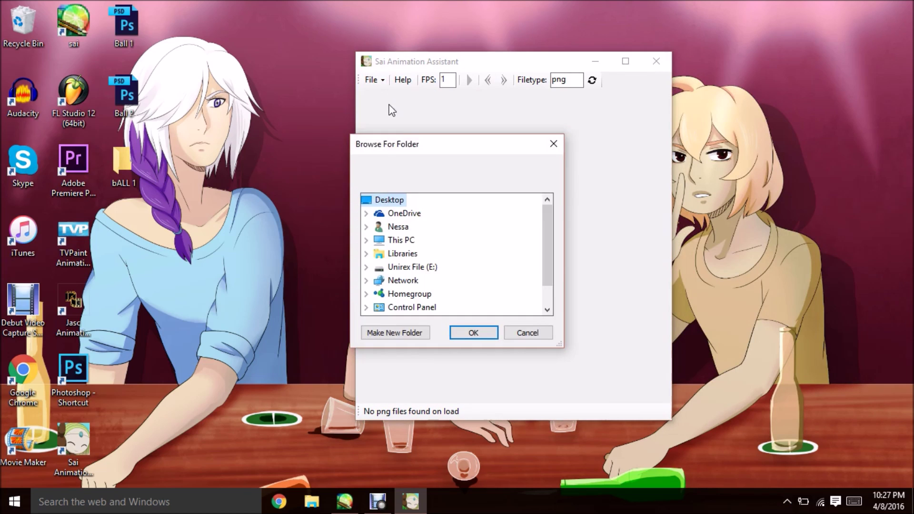
{"action": "scroll", "coordinate": [551, 245], "scroll_direction": "down", "scroll_amount": 1}
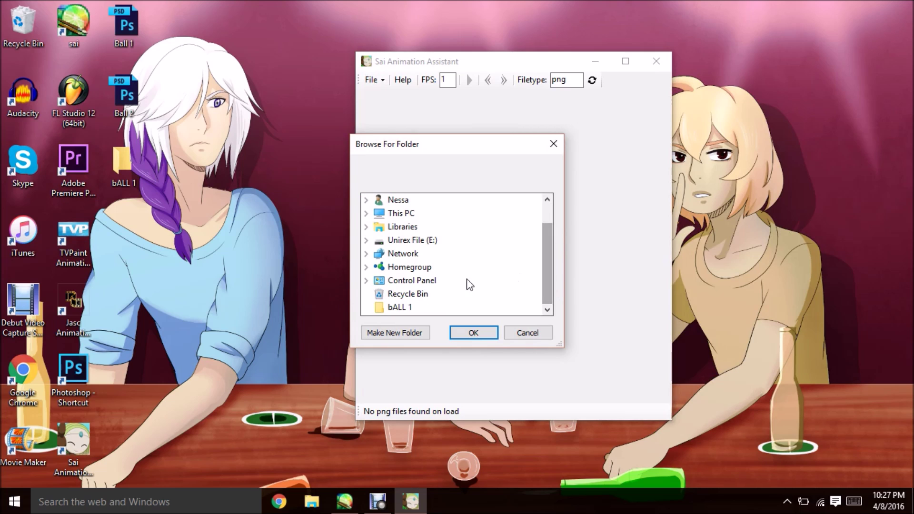
{"action": "left_click", "coordinate": [407, 311]}
{"action": "left_click", "coordinate": [470, 335]}
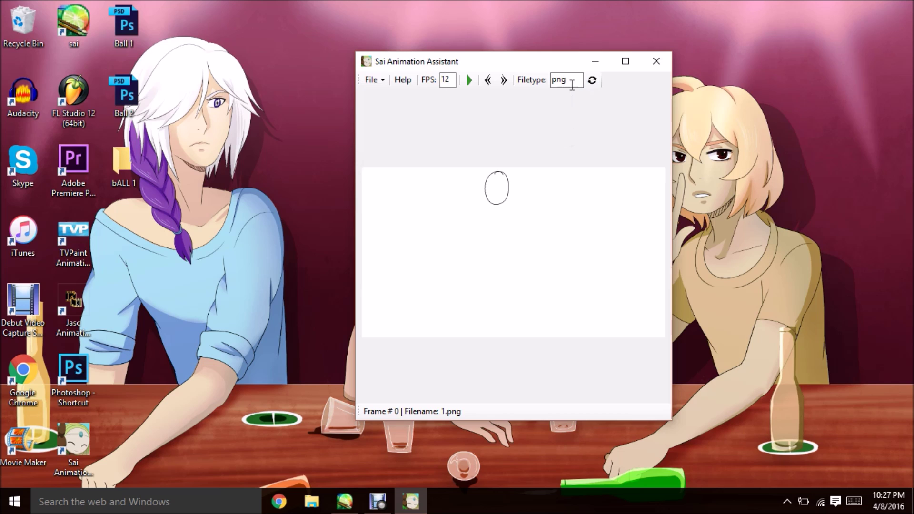
Step: Run the bouncing-ball animation at 12 FPS with the png filetype
{"action": "left_click_drag", "start_coordinate": [574, 81], "coordinate": [543, 86]}
{"action": "left_click", "coordinate": [577, 129]}
{"action": "left_click_drag", "start_coordinate": [519, 67], "coordinate": [483, 79]}
{"action": "left_click", "coordinate": [435, 94]}
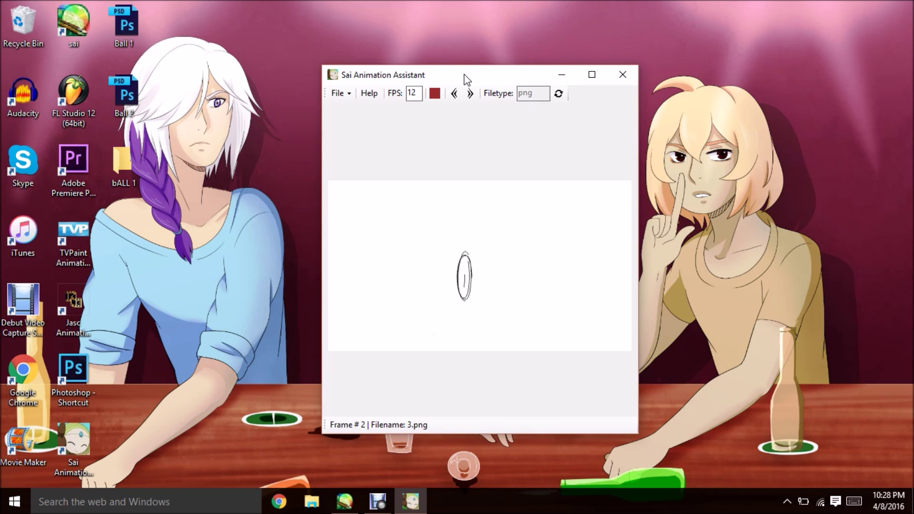
Step: Stop the bouncing-ball playback and close Sai Animation Assistant
{"action": "left_click_drag", "start_coordinate": [465, 78], "coordinate": [471, 53]}
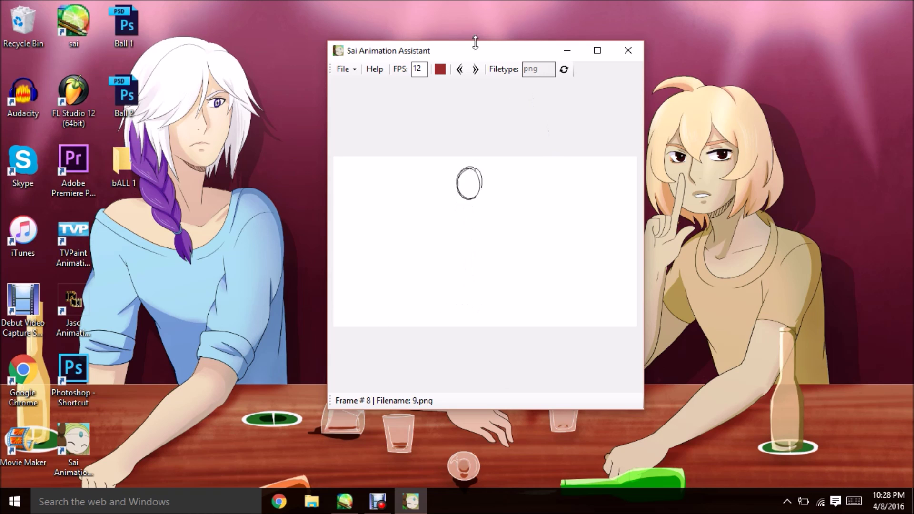
{"action": "left_click", "coordinate": [441, 70]}
{"action": "left_click", "coordinate": [628, 50]}
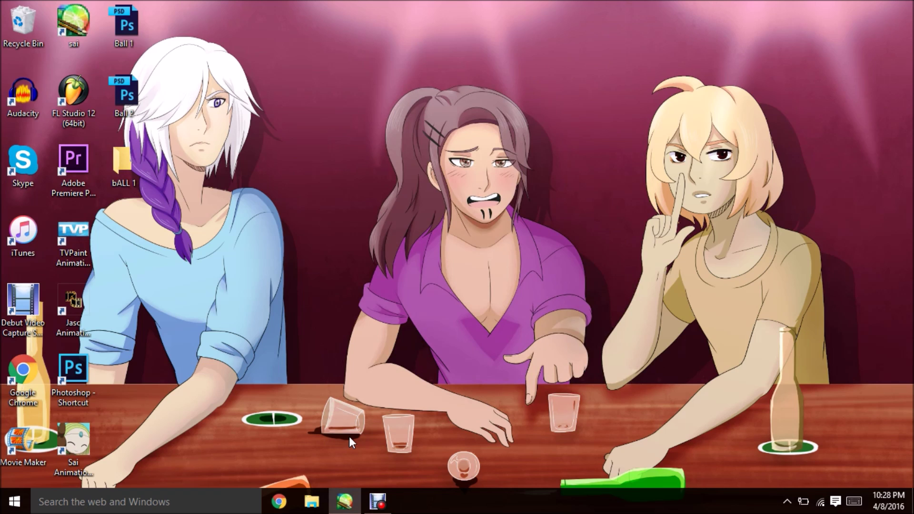
Step: Make Layer1–Layer9 of Ball 1.psd visible, select Layer9, and minimise SAI
{"action": "left_click", "coordinate": [346, 502]}
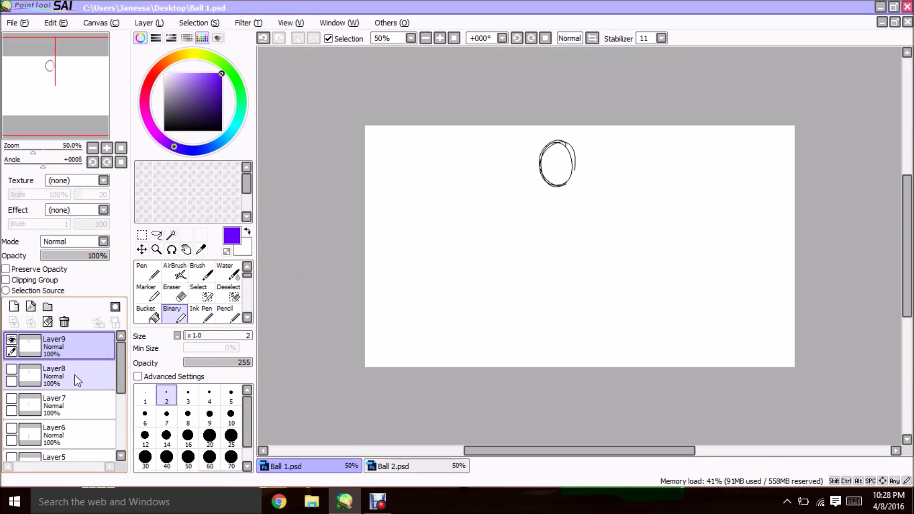
{"action": "left_click_drag", "start_coordinate": [12, 371], "coordinate": [12, 446]}
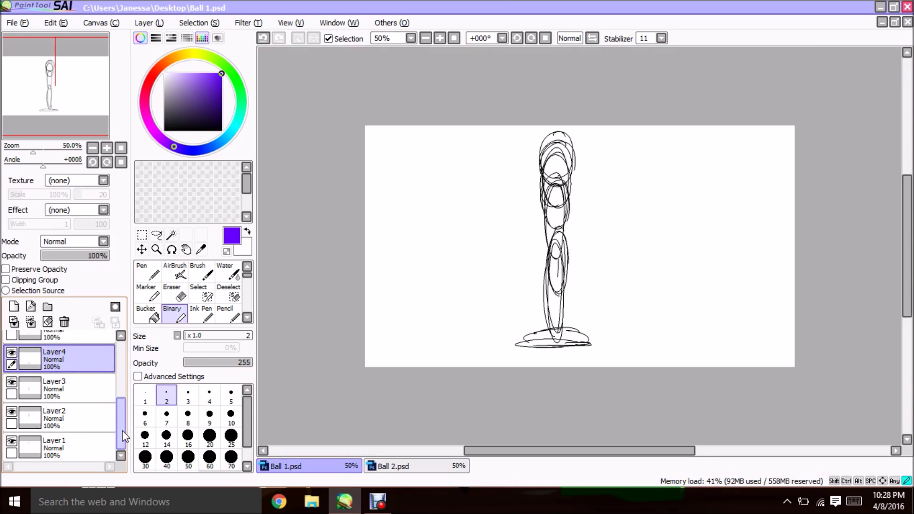
{"action": "scroll", "coordinate": [101, 447], "scroll_direction": "up", "scroll_amount": 4}
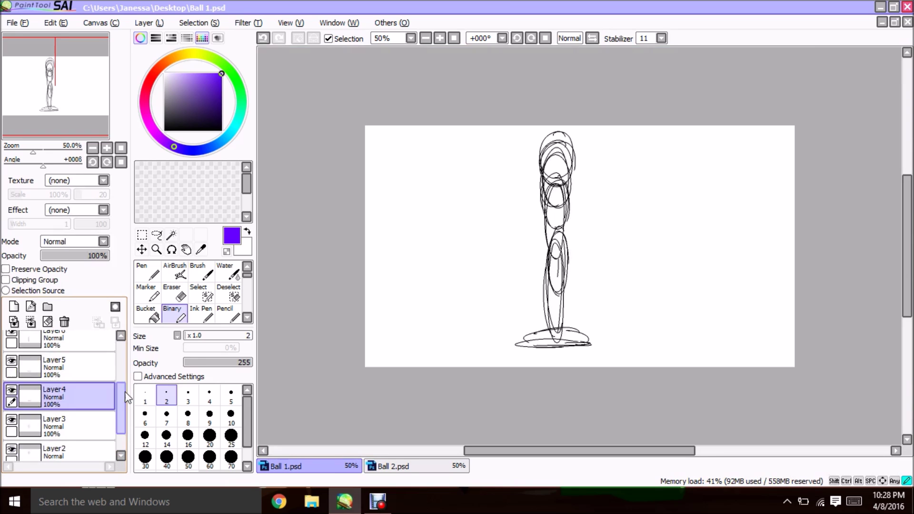
{"action": "left_click", "coordinate": [92, 362]}
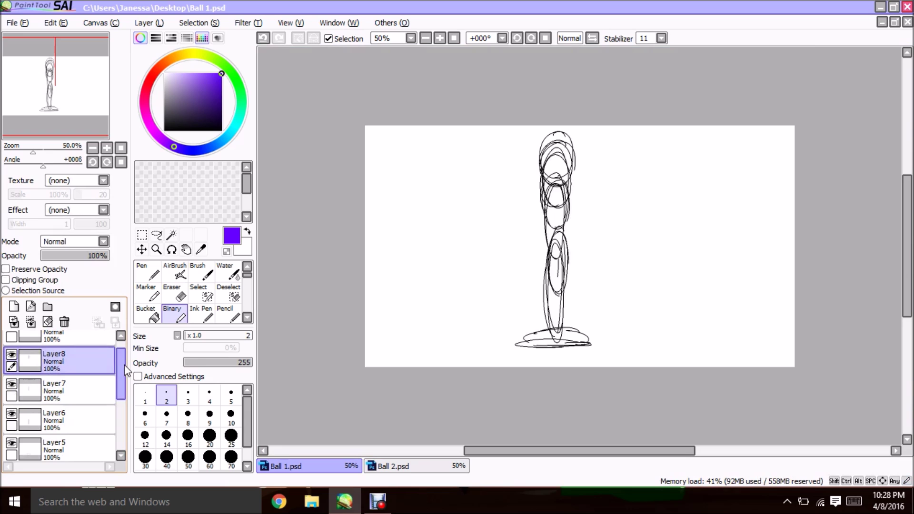
{"action": "scroll", "coordinate": [92, 358], "scroll_direction": "up", "scroll_amount": 1}
{"action": "left_click", "coordinate": [92, 358]}
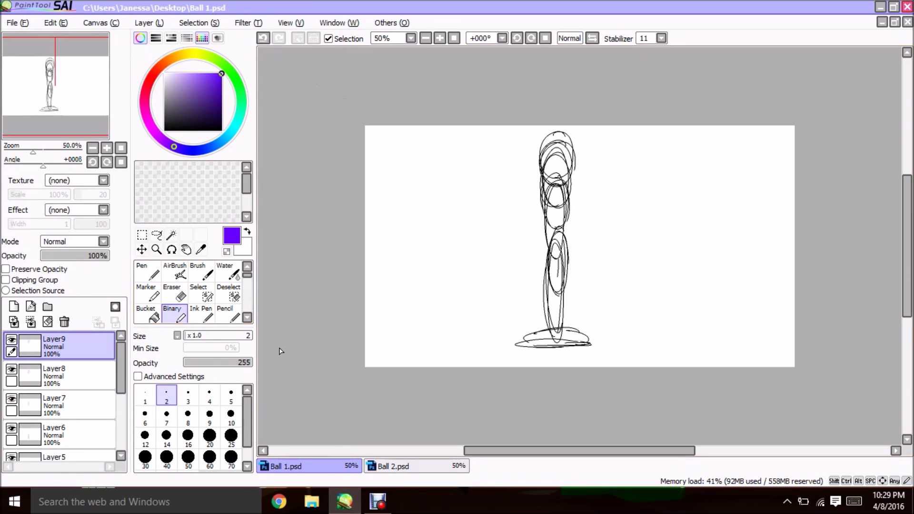
{"action": "left_click", "coordinate": [880, 7]}
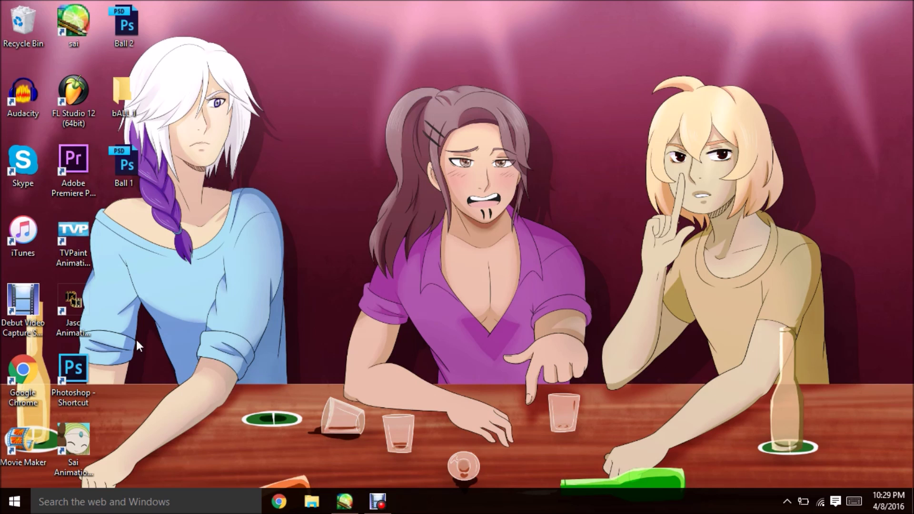
Step: Launch Jasc Animation Shop and bring up its Animation Wizard
{"action": "double_click", "coordinate": [74, 313]}
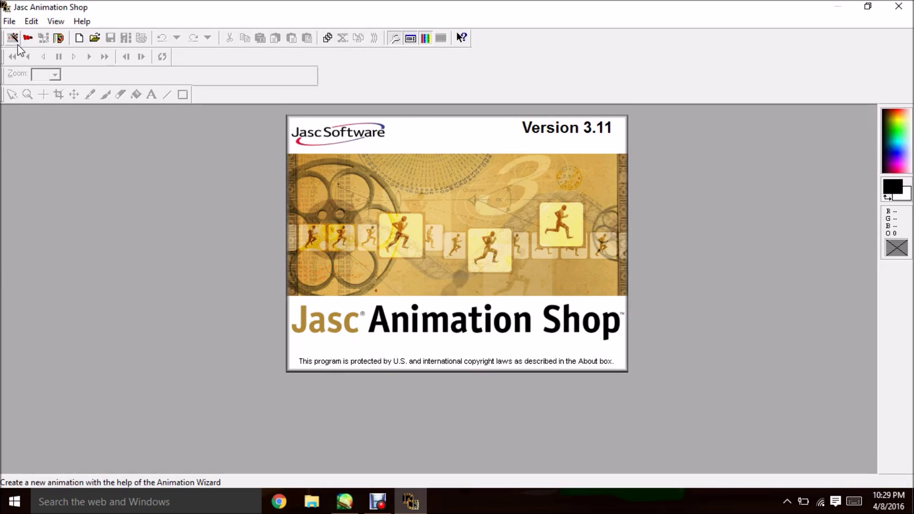
{"action": "left_click", "coordinate": [10, 22]}
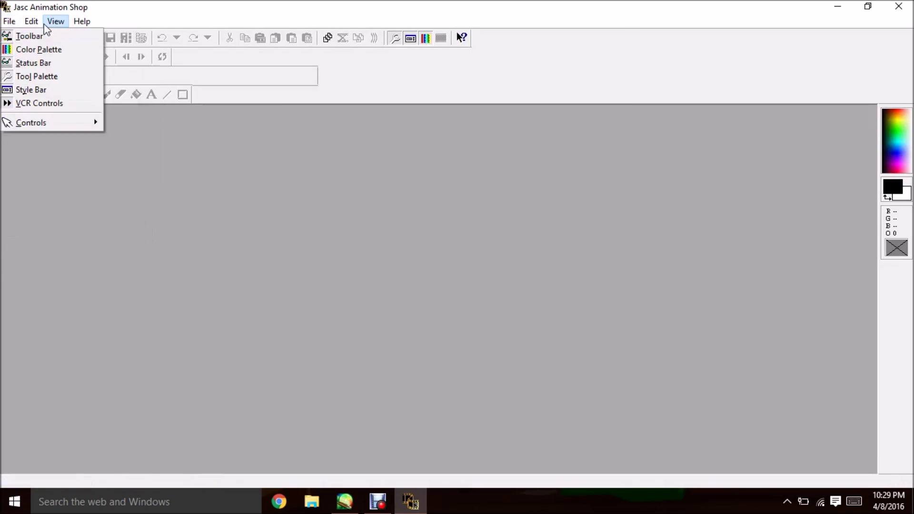
{"action": "mouse_move", "coordinate": [34, 22]}
{"action": "left_click", "coordinate": [49, 199]}
Step: Set the wizard to same size, opaque canvas, default positioning, endless looping, delay 8
{"action": "left_click", "coordinate": [12, 38]}
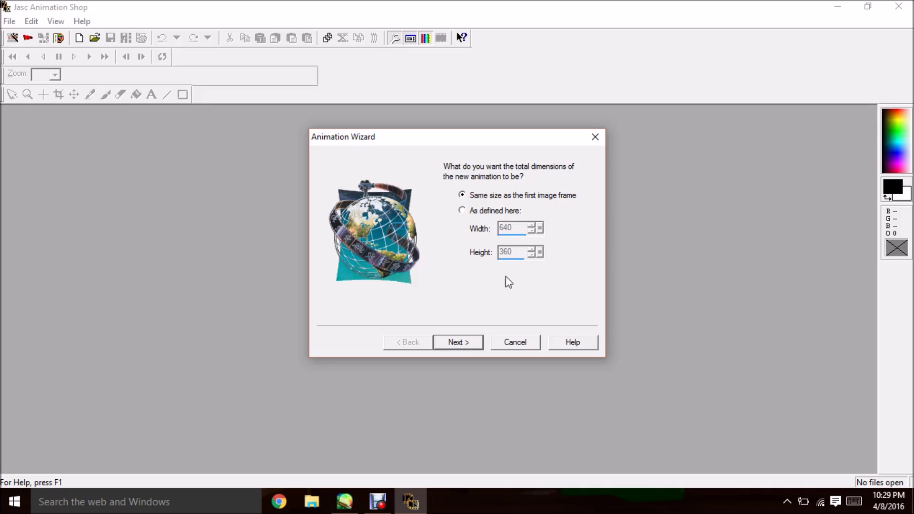
{"action": "left_click", "coordinate": [463, 344]}
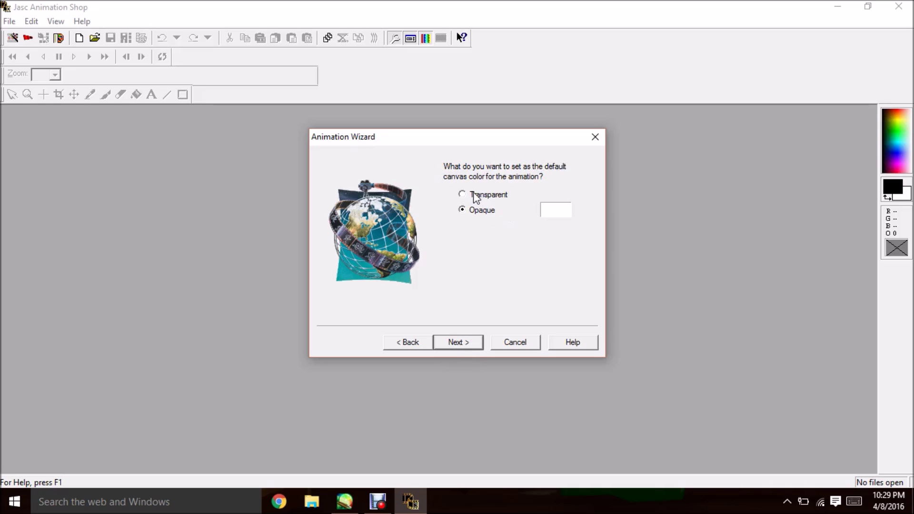
{"action": "left_click", "coordinate": [488, 195]}
{"action": "left_click", "coordinate": [479, 210]}
{"action": "left_click", "coordinate": [460, 344]}
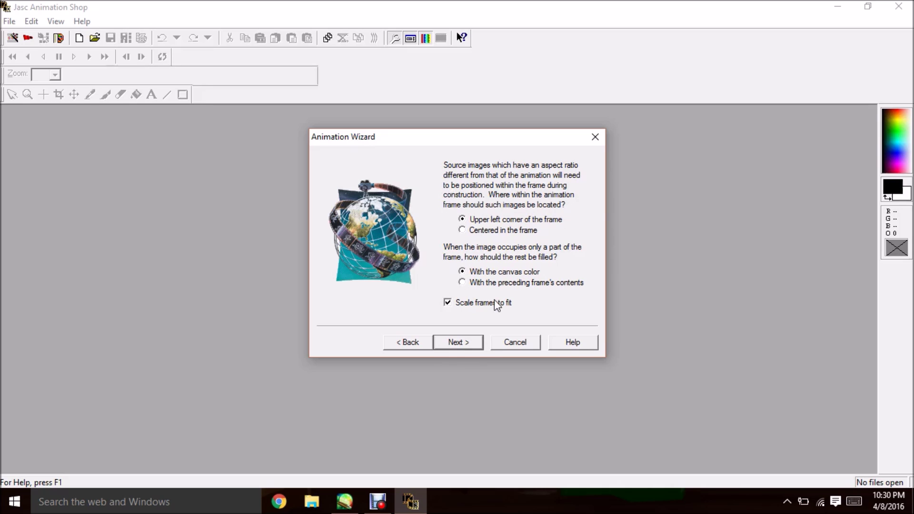
{"action": "left_click", "coordinate": [462, 347]}
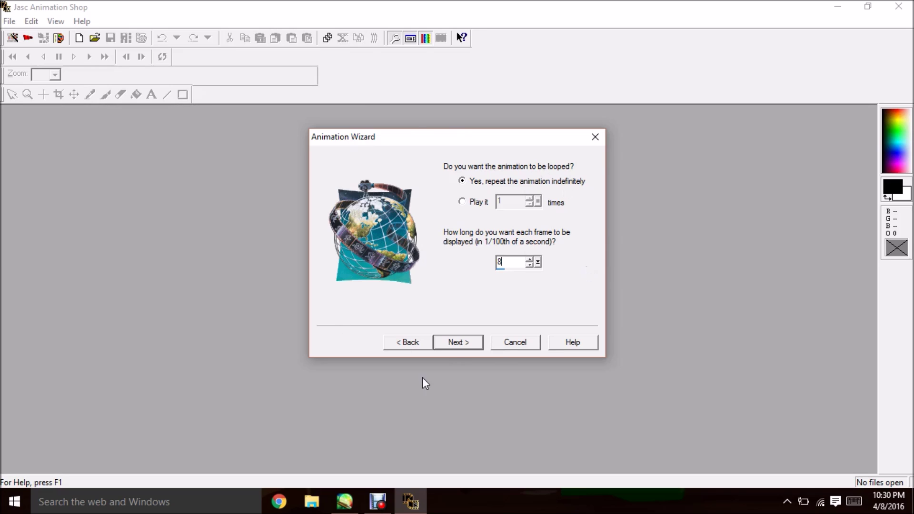
{"action": "left_click", "coordinate": [456, 346]}
Step: Add Ball 1.psd as the image and finish building the nine-frame 1280×720 animation
{"action": "left_click", "coordinate": [478, 281]}
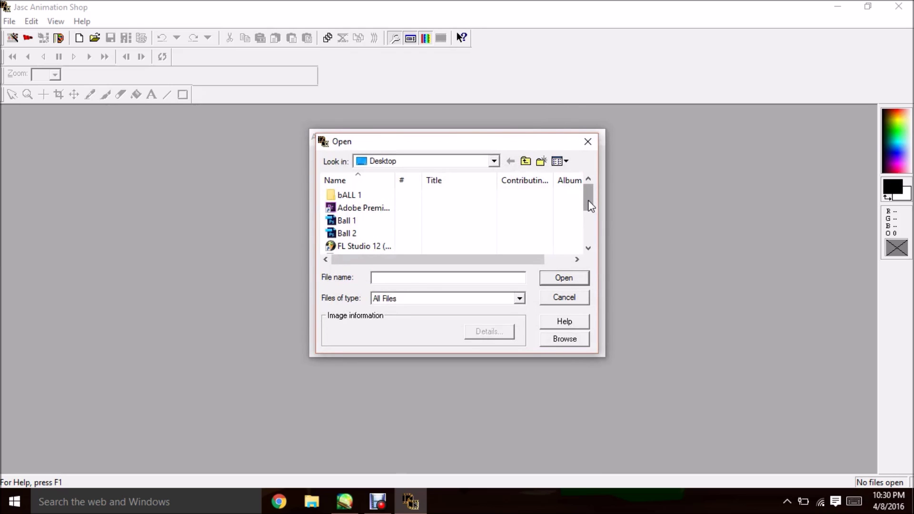
{"action": "double_click", "coordinate": [355, 195]}
{"action": "left_click_drag", "start_coordinate": [589, 204], "coordinate": [552, 173]}
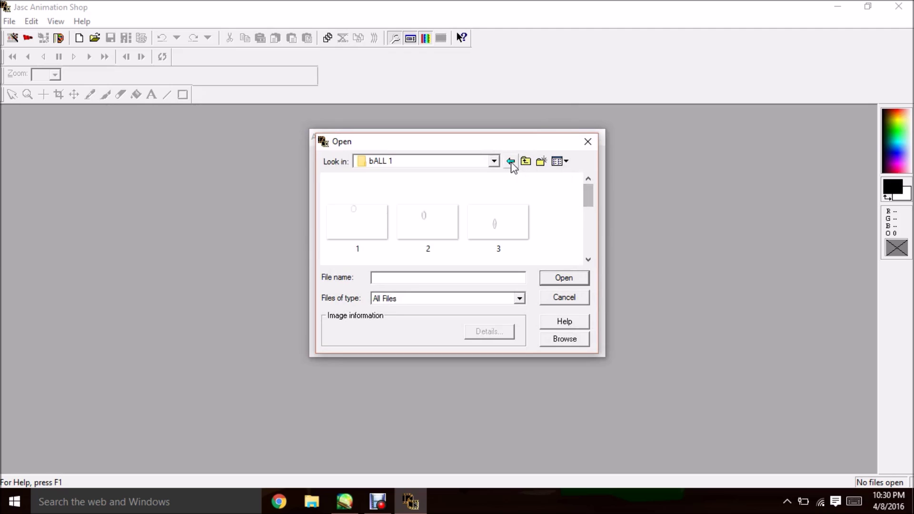
{"action": "left_click", "coordinate": [511, 162]}
{"action": "mouse_move", "coordinate": [587, 202]}
{"action": "left_mouse_down"}
{"action": "mouse_move", "coordinate": [590, 238]}
{"action": "mouse_move", "coordinate": [591, 218]}
{"action": "left_mouse_up"}
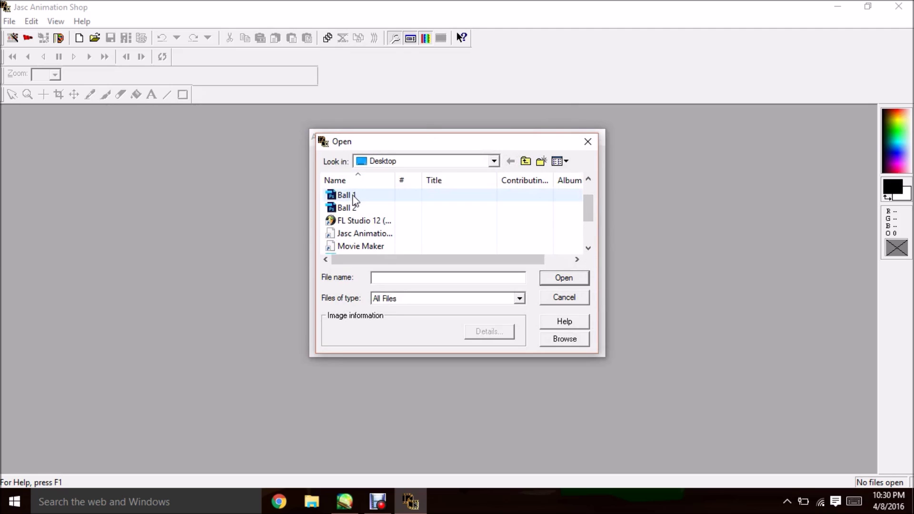
{"action": "double_click", "coordinate": [354, 200]}
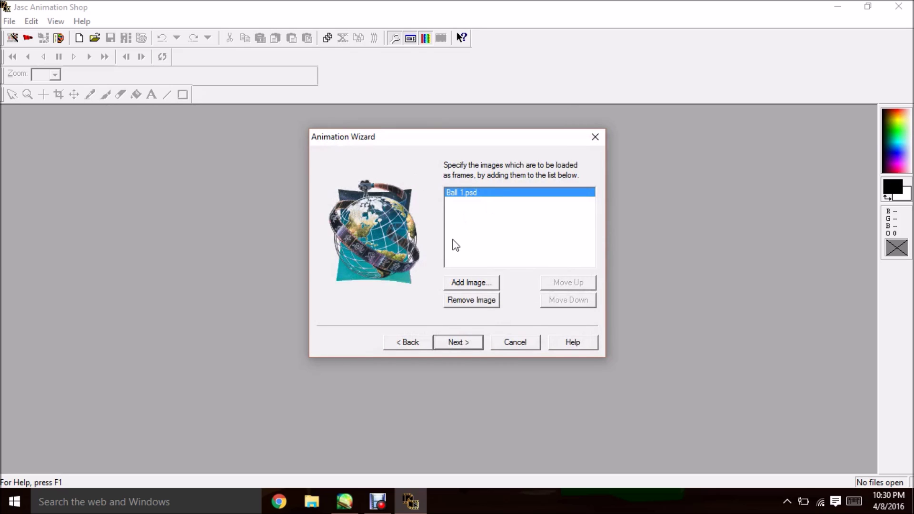
{"action": "left_click", "coordinate": [463, 342]}
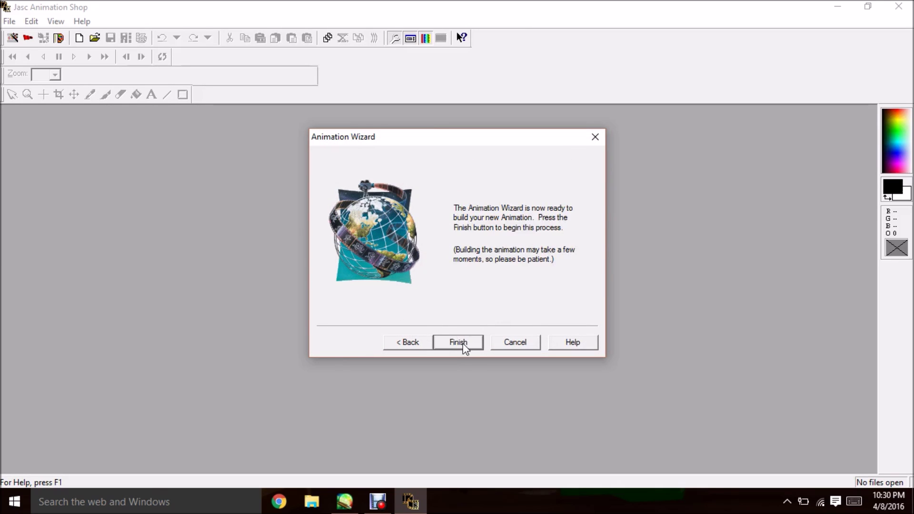
{"action": "left_click", "coordinate": [462, 344]}
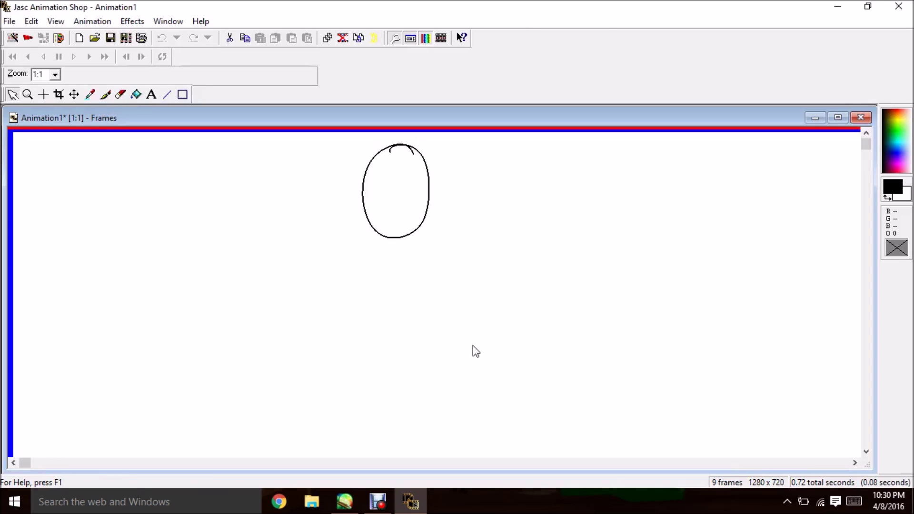
Step: Zoom the frame view to 1:3 and scroll through frames F1–F9 to review the bounce
{"action": "left_click", "coordinate": [55, 74]}
{"action": "left_click", "coordinate": [51, 104]}
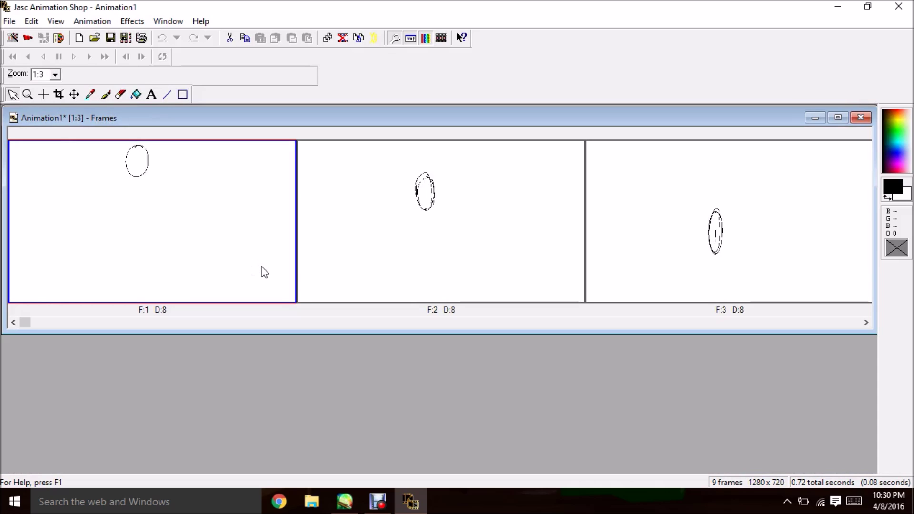
{"action": "scroll", "coordinate": [261, 269], "scroll_direction": "down", "scroll_amount": 5}
{"action": "scroll", "coordinate": [262, 270], "scroll_direction": "down", "scroll_amount": 2}
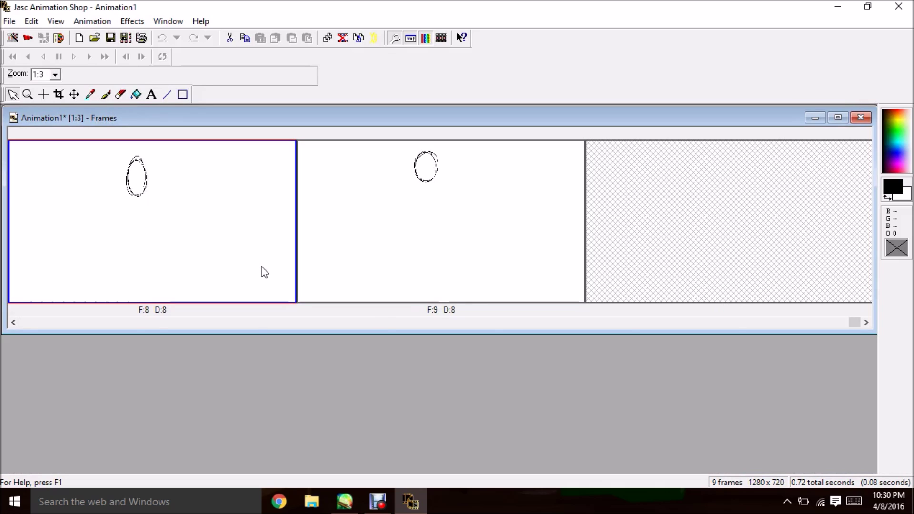
{"action": "scroll", "coordinate": [262, 270], "scroll_direction": "up", "scroll_amount": 6}
{"action": "scroll", "coordinate": [264, 273], "scroll_direction": "up", "scroll_amount": 1}
{"action": "scroll", "coordinate": [264, 272], "scroll_direction": "down", "scroll_amount": 8}
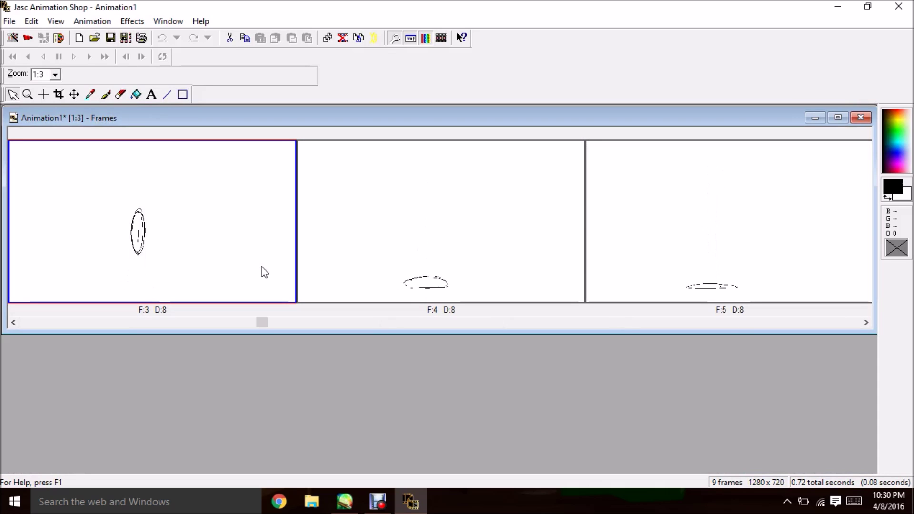
{"action": "scroll", "coordinate": [265, 272], "scroll_direction": "down", "scroll_amount": 3}
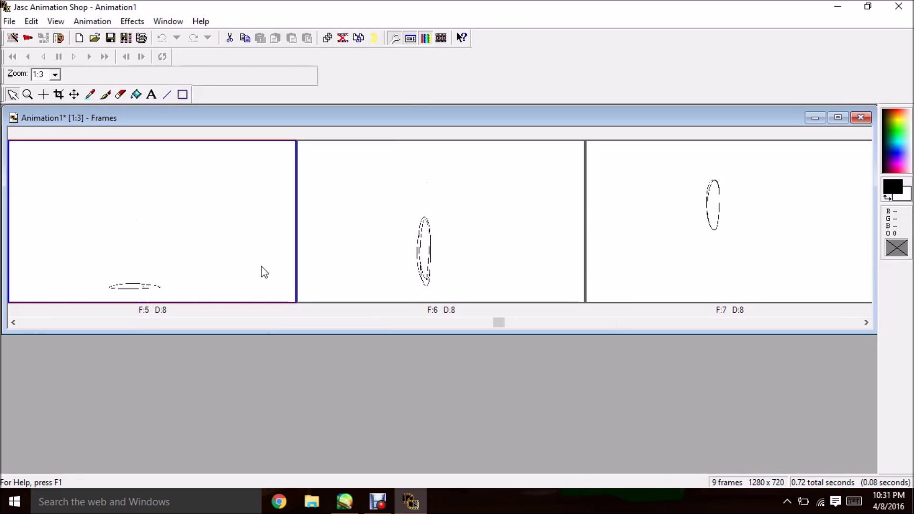
{"action": "scroll", "coordinate": [264, 273], "scroll_direction": "up", "scroll_amount": 4}
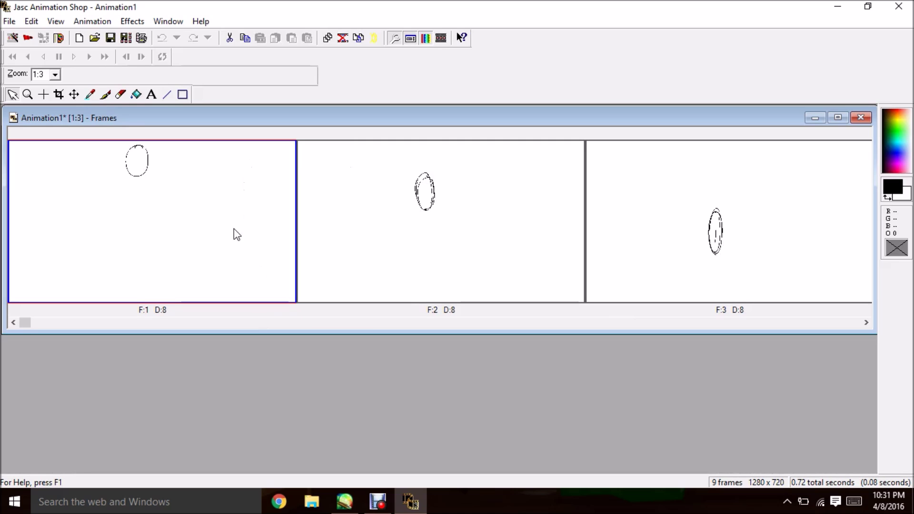
{"action": "right_click", "coordinate": [225, 264]}
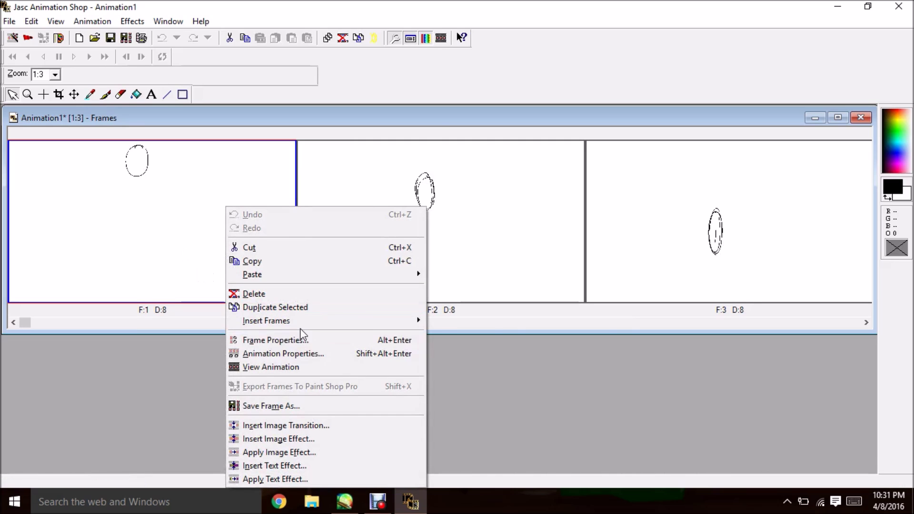
{"action": "left_click", "coordinate": [187, 384]}
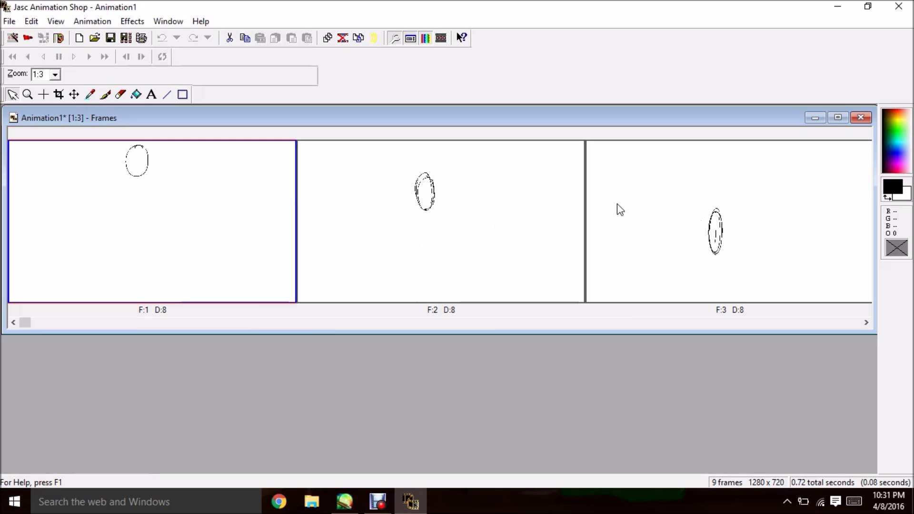
Step: Preview Animation1 playing in a playback window, then close it
{"action": "left_click", "coordinate": [446, 39]}
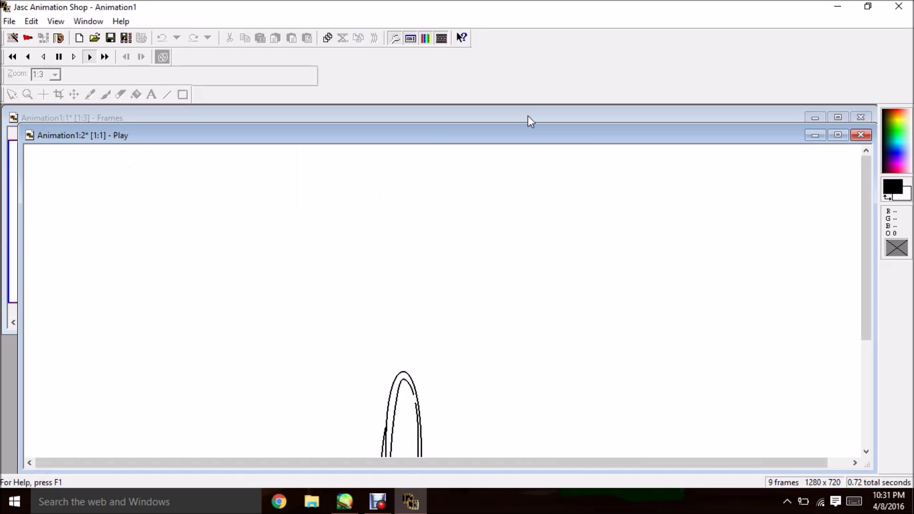
{"action": "left_click_drag", "start_coordinate": [726, 139], "coordinate": [716, 82]}
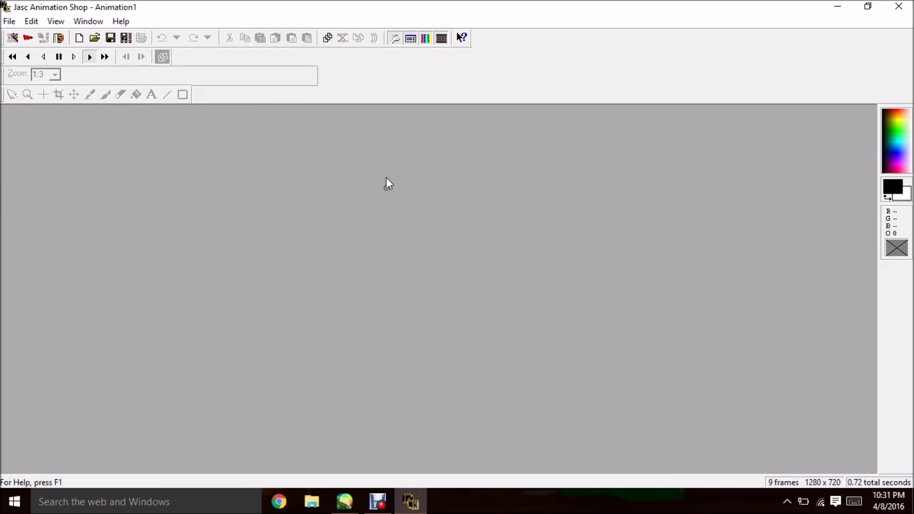
{"action": "left_click", "coordinate": [442, 40]}
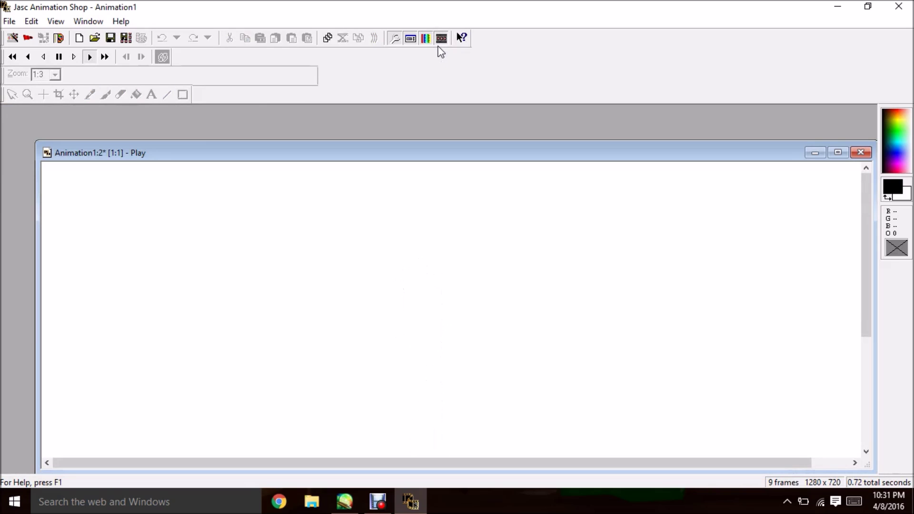
{"action": "left_click", "coordinate": [442, 40]}
Step: Resize the animation to 800×450 and preview it looping in a maximised window
{"action": "left_click", "coordinate": [94, 21]}
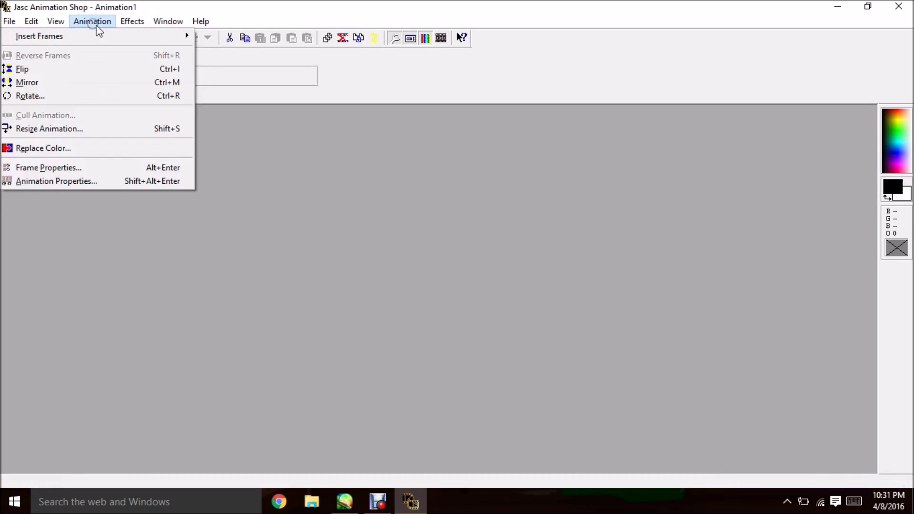
{"action": "left_click", "coordinate": [92, 130]}
{"action": "left_click", "coordinate": [398, 372]}
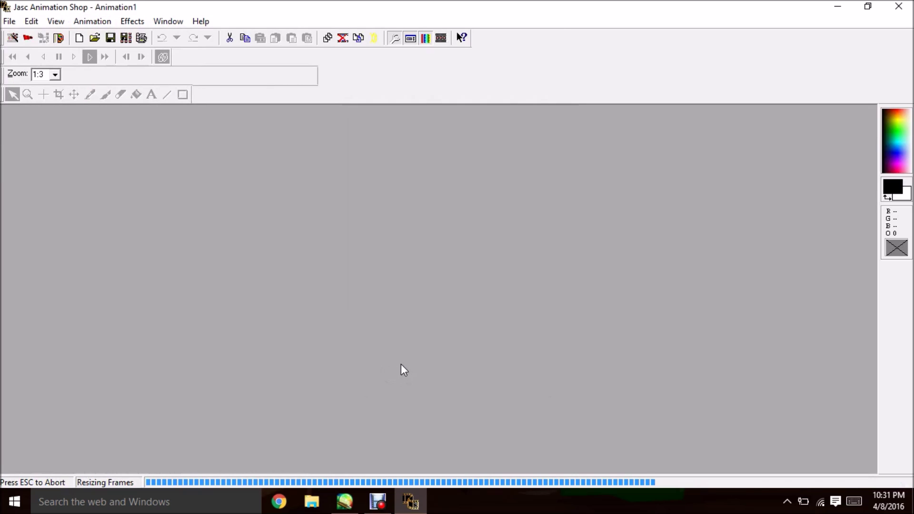
{"action": "left_click", "coordinate": [440, 39]}
{"action": "left_click_drag", "start_coordinate": [432, 170], "coordinate": [441, 125]}
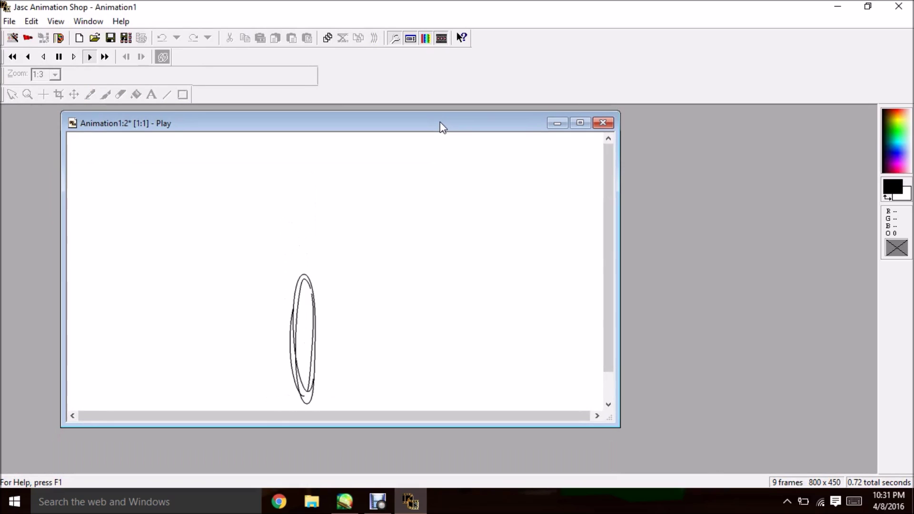
{"action": "left_click", "coordinate": [580, 123]}
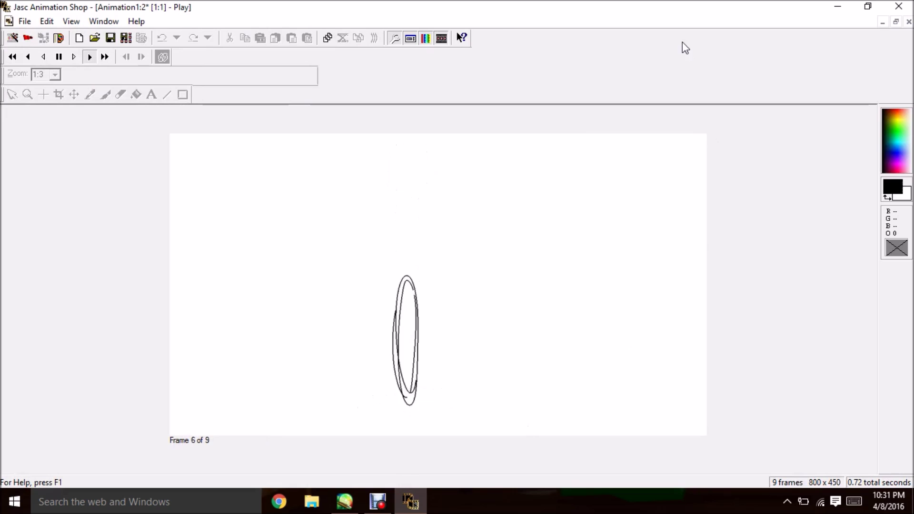
Step: Quit Jasc Animation Shop, discarding the unsaved Animation1 instead of saving it
{"action": "left_click", "coordinate": [896, 9]}
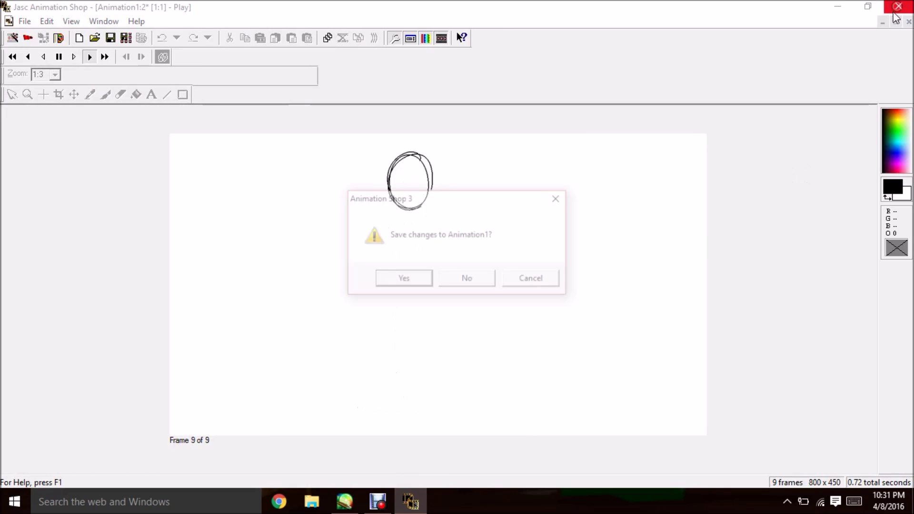
{"action": "left_click", "coordinate": [473, 280]}
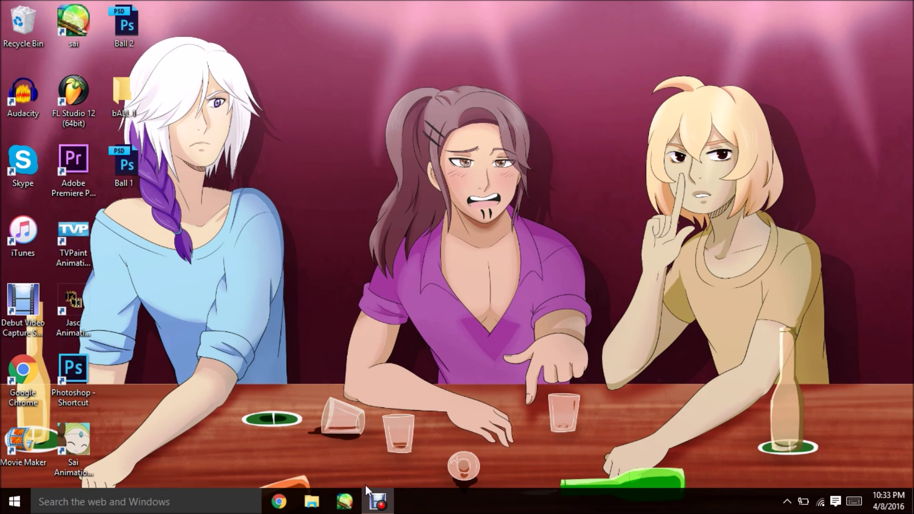
{"action": "mouse_move", "coordinate": [384, 506]}
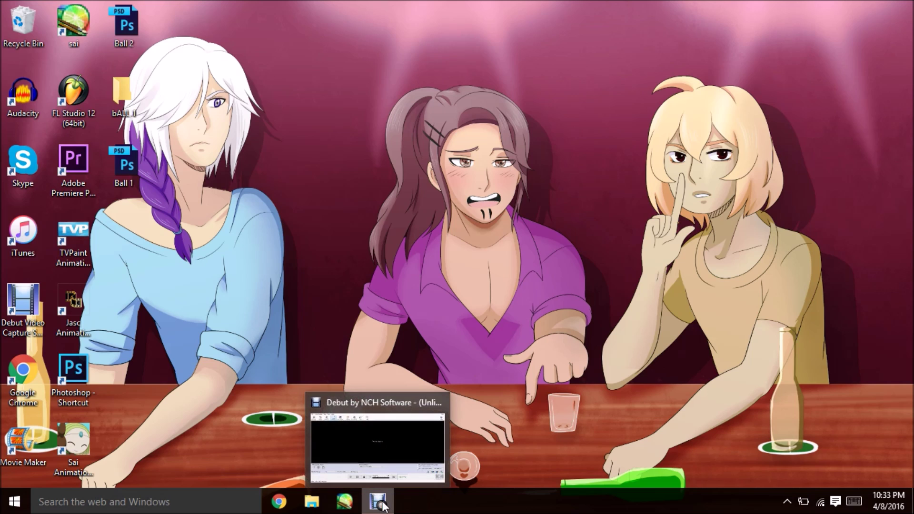